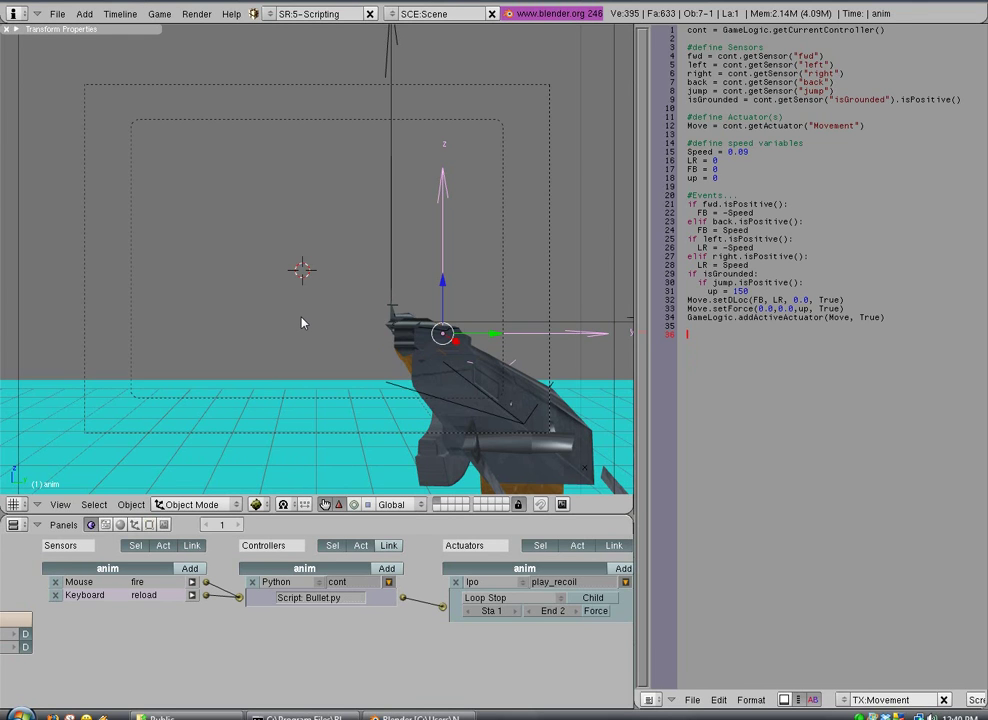
pyautogui.press('p')
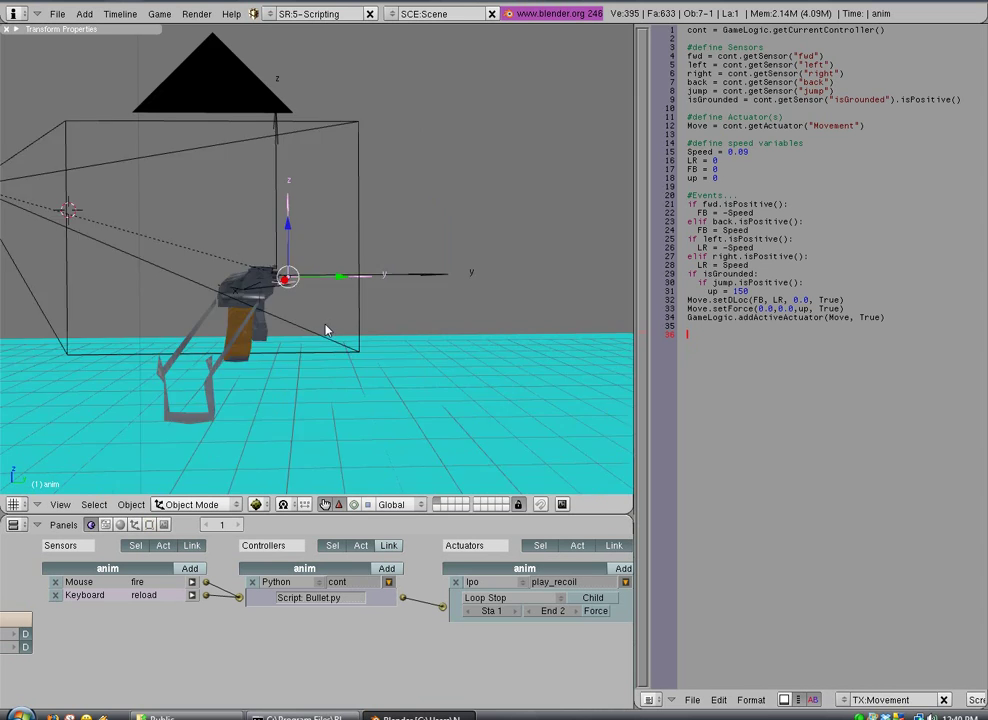
pyautogui.press('Escape')
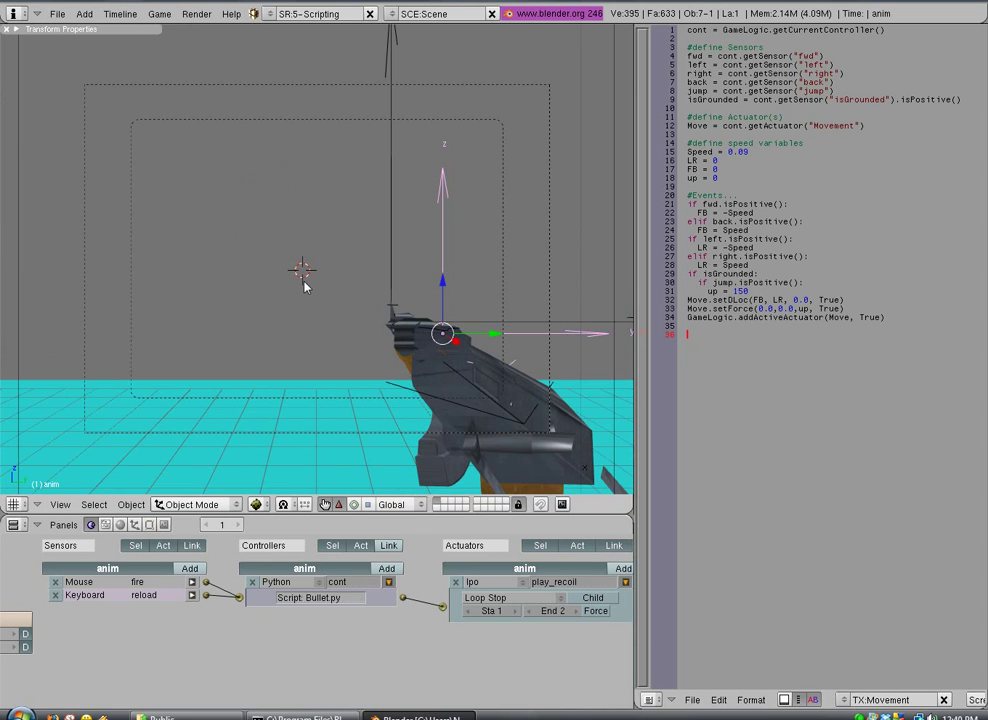
pyautogui.moveTo(302, 273); pyautogui.dragTo(370, 290, button='middle')
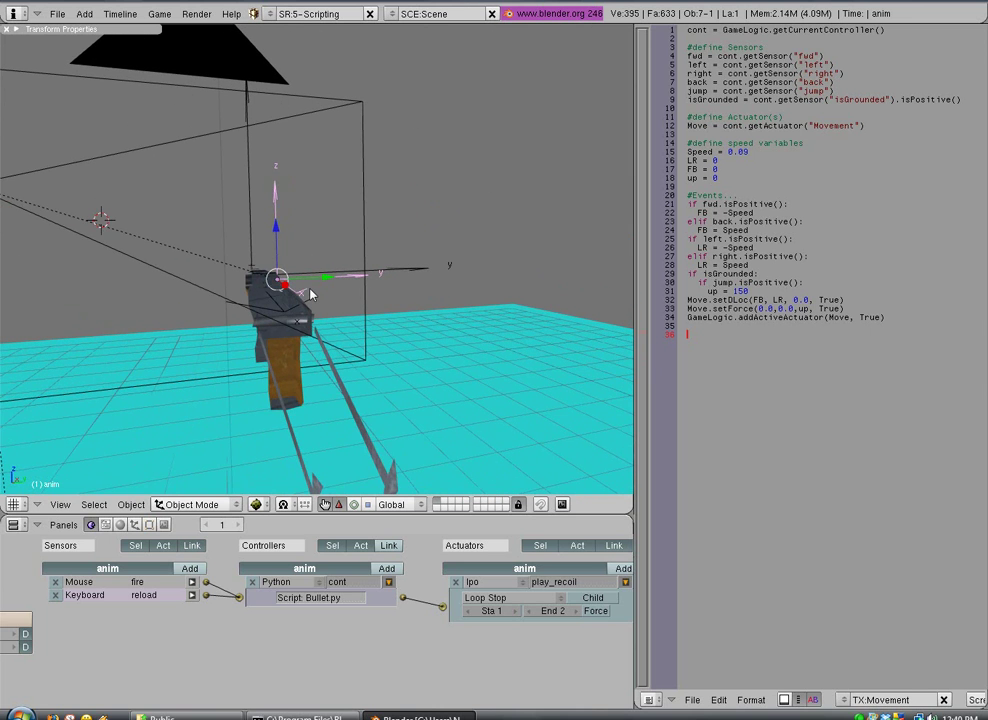
pyautogui.hotkey('ctrl', 'Up')
pyautogui.press('KP_0')
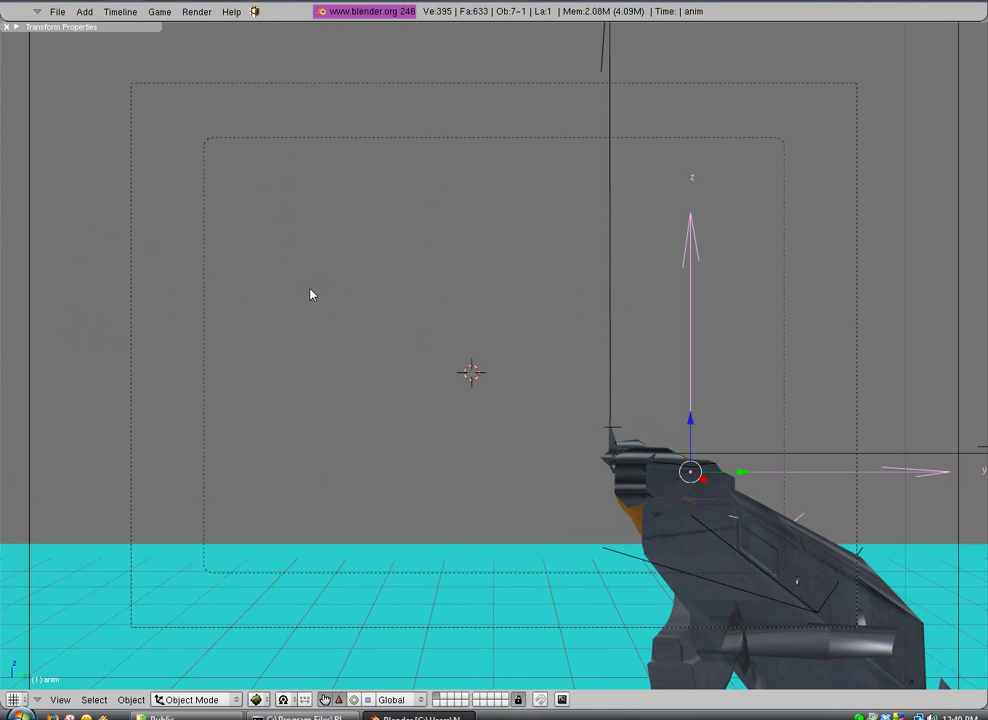
pyautogui.hotkey('ctrl', 'Down')
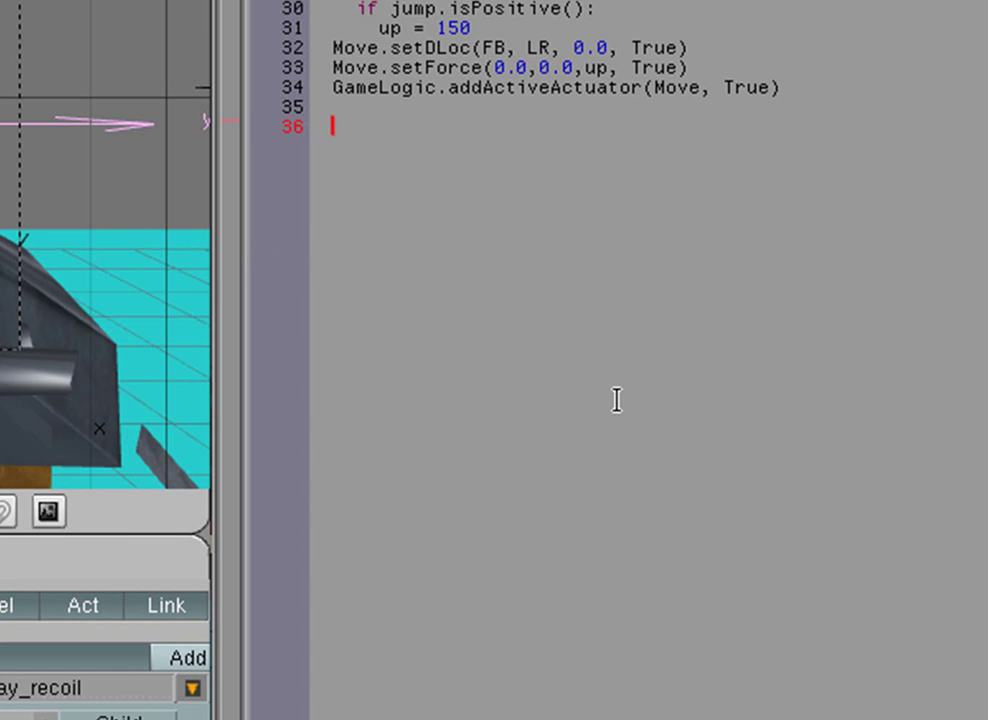
# Add the line GameLogic.setLogicTicRate(30) at the end of the Movement script.
pyautogui.write('GameLogic')
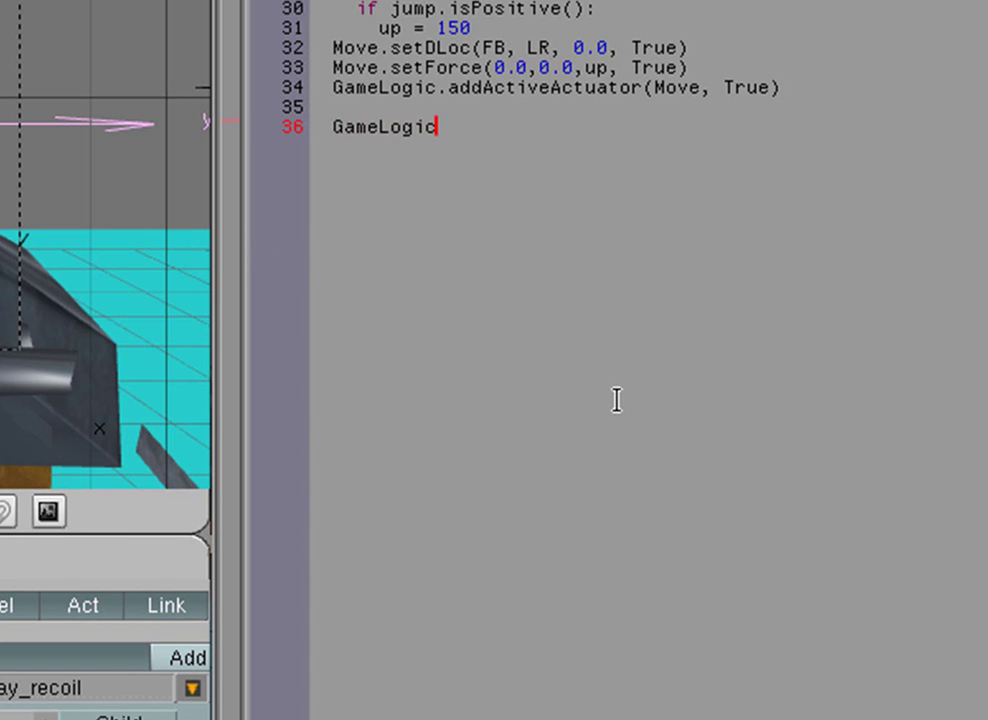
pyautogui.write('.setLogic.,')
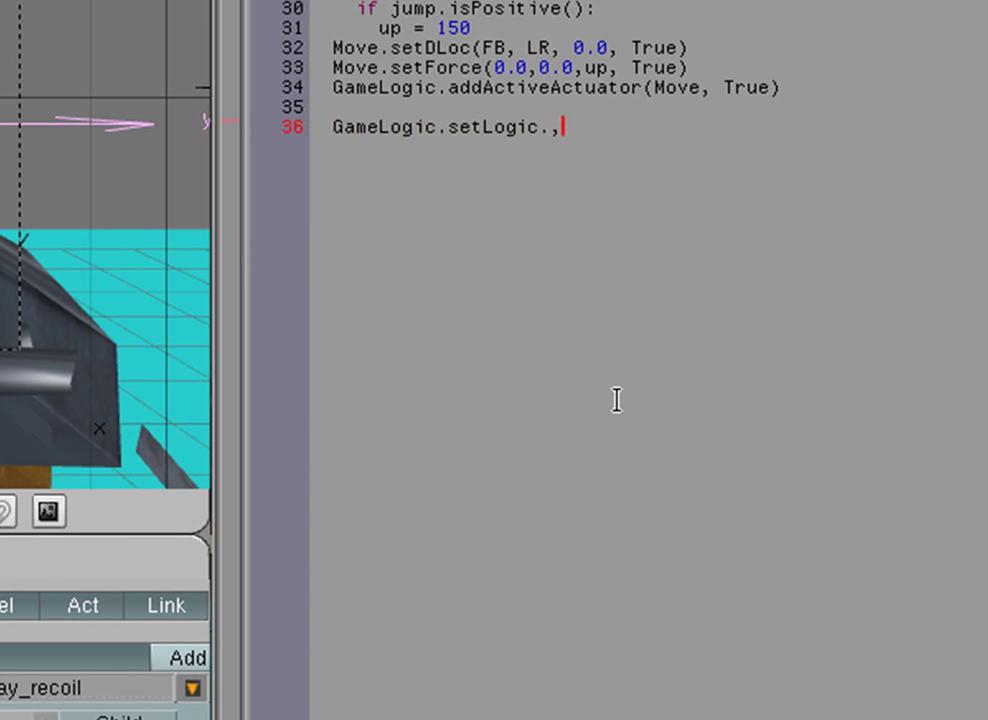
pyautogui.press('BackSpace')
pyautogui.press('BackSpace')
pyautogui.write('TicRate(')
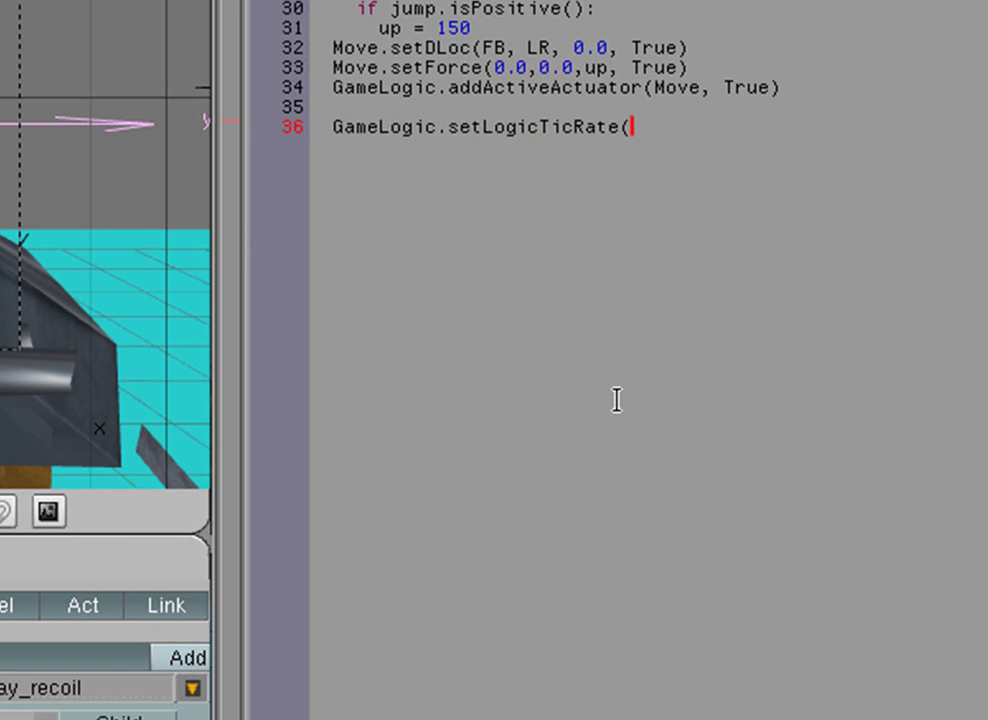
pyautogui.write('30)')
pyautogui.press('Return')
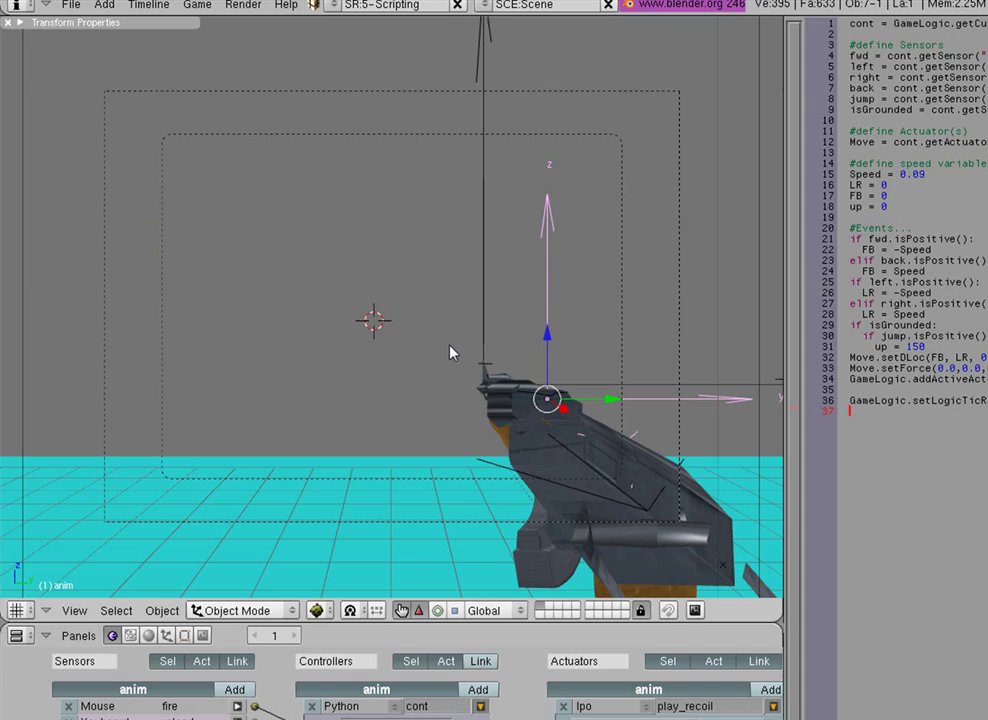
# Run the game in the maximized 3D view to check the frame rate, and return to the split layout.
pyautogui.hotkey('ctrl', 'Down')
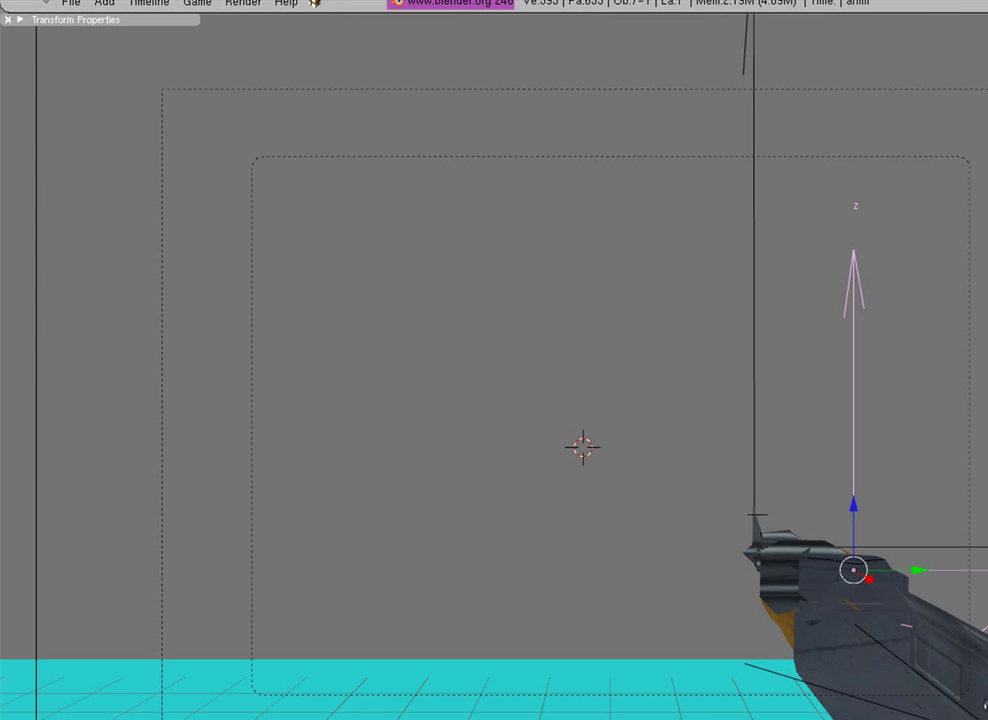
pyautogui.press('p')
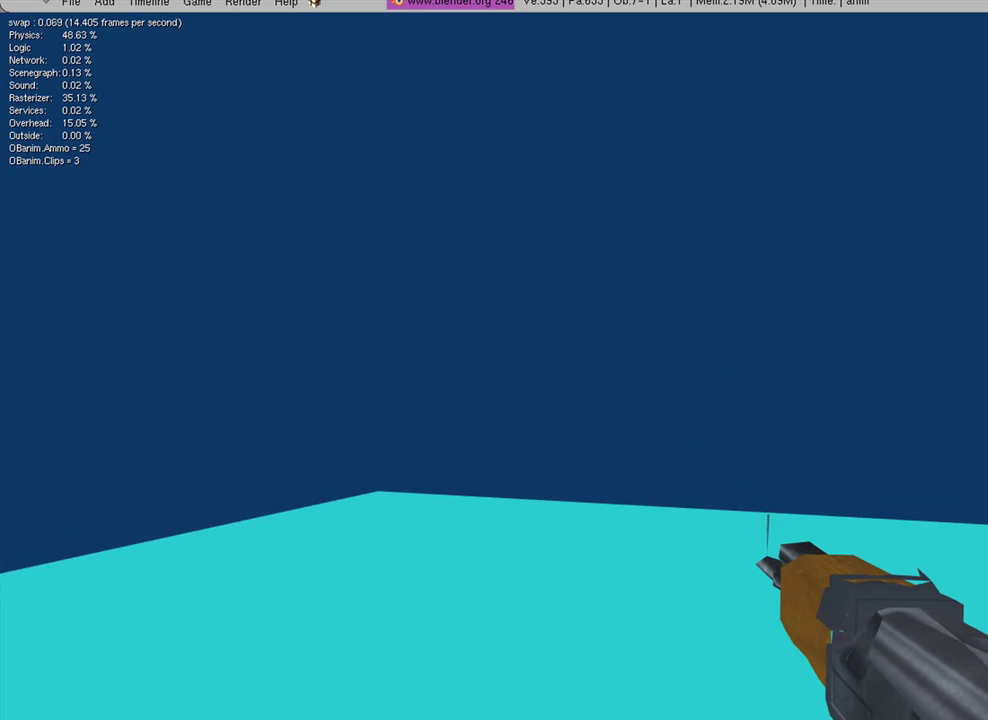
pyautogui.moveTo(620, 342); pyautogui.dragTo(615, 345)
pyautogui.press('Escape')
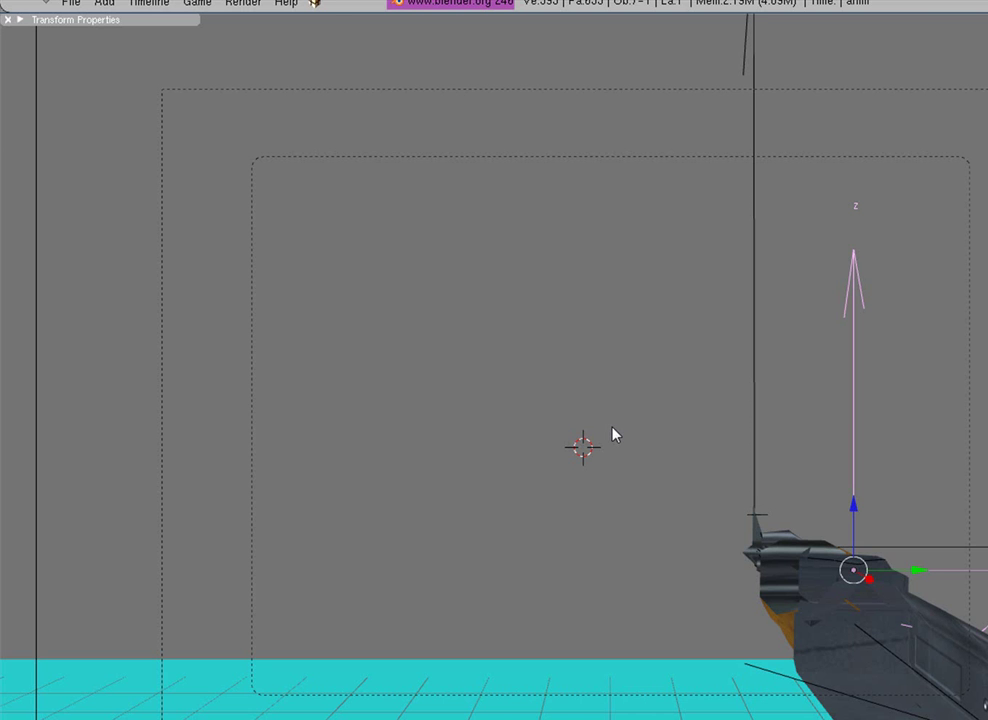
pyautogui.hotkey('ctrl', 'Down')
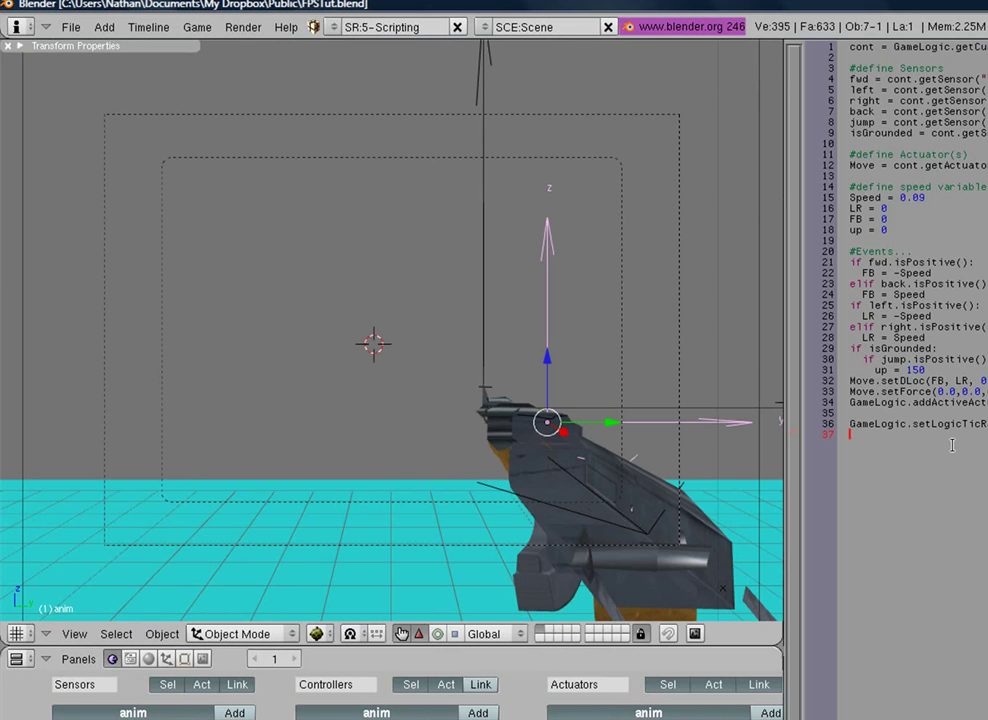
# Add the line GameLogic.setPhysicsTicRate(30) below the logic tic rate line and test-run the game.
pyautogui.write('Game')
pyautogui.write('Logic')
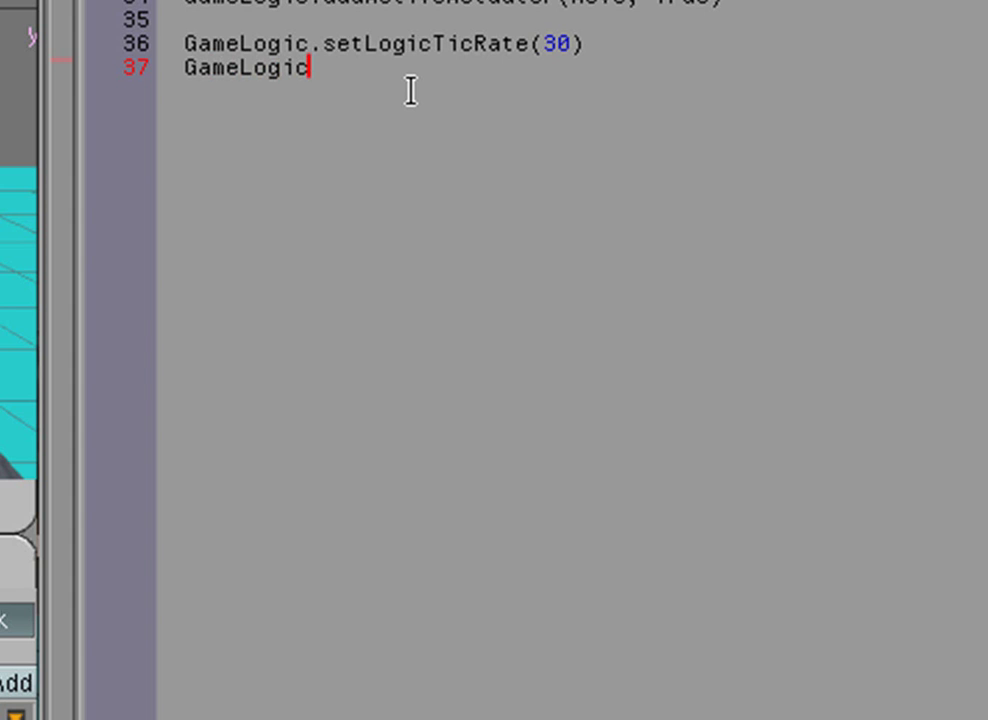
pyautogui.write('.setPhy')
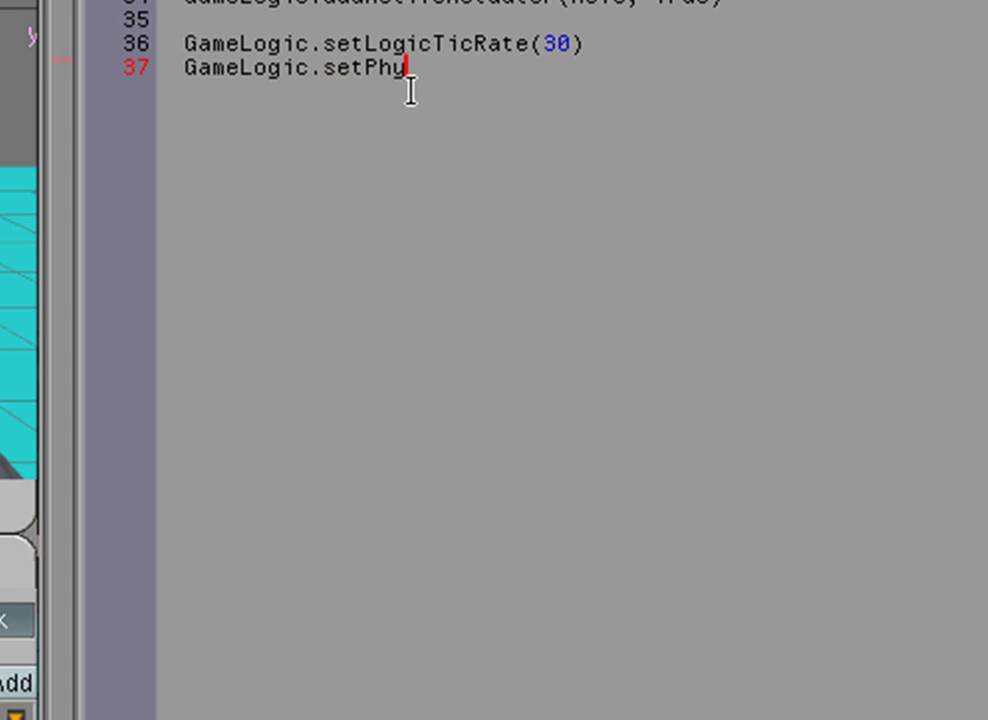
pyautogui.write('sicsTicRa')
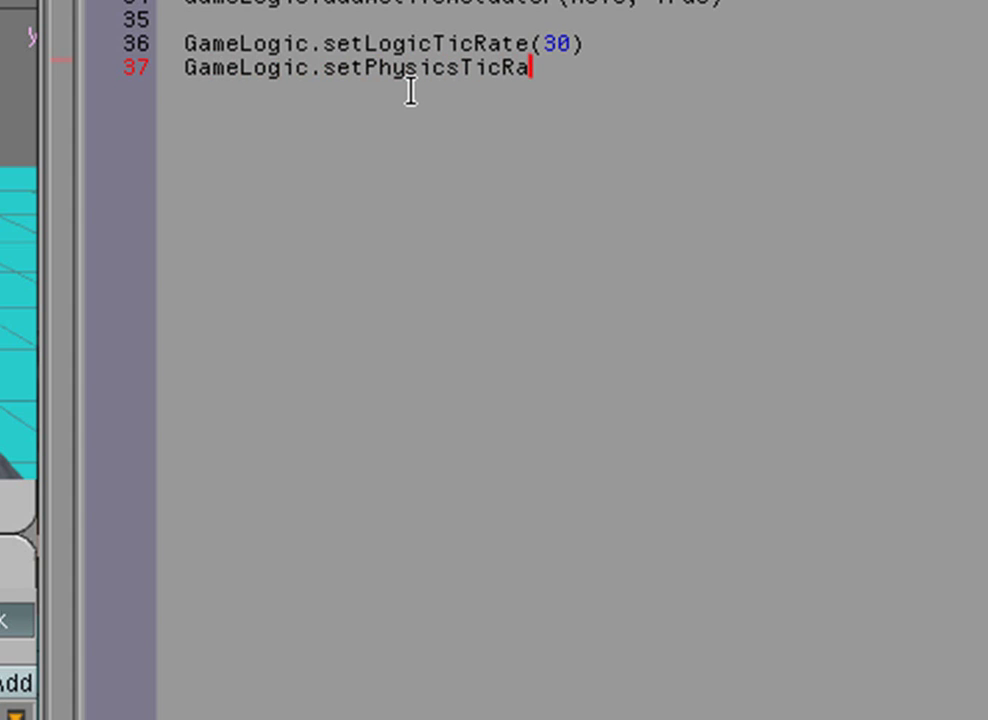
pyautogui.write('te(30')
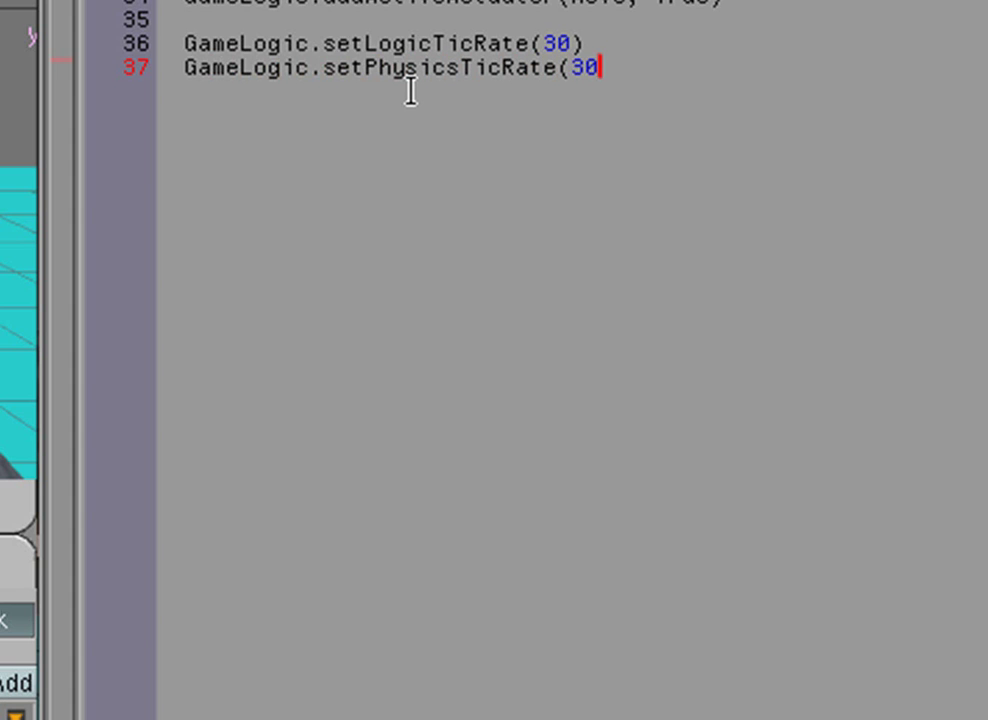
pyautogui.write(')')
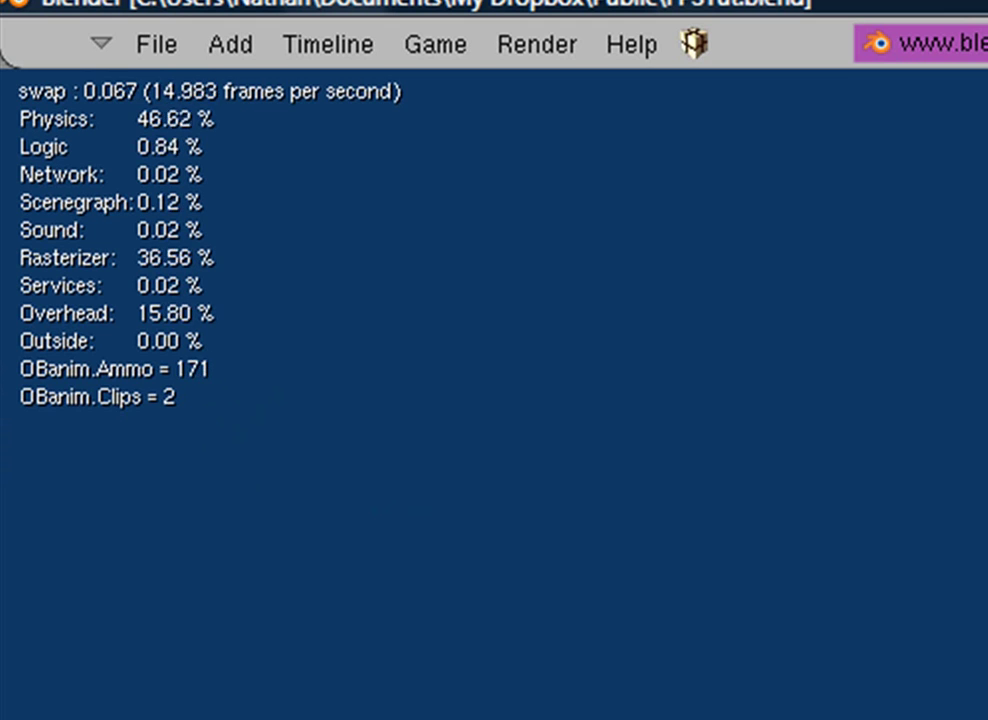
pyautogui.press('Escape')
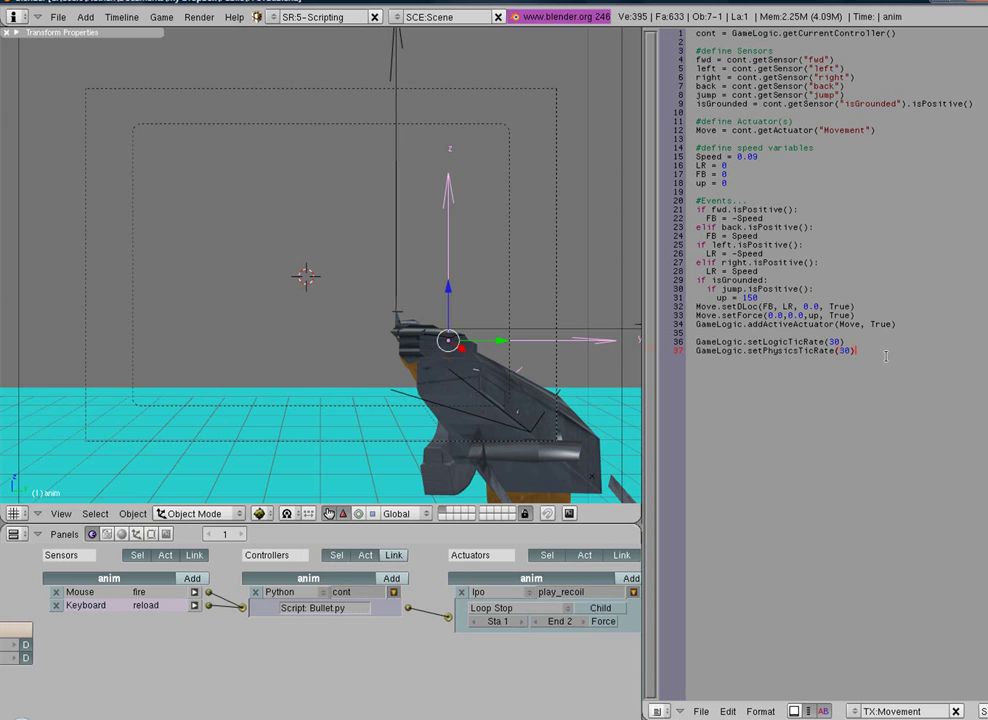
# Maximize the 3D view and place the 3D cursor at the centre of the camera frame.
pyautogui.moveTo(553, 648); pyautogui.dragTo(501, 630, button='middle')
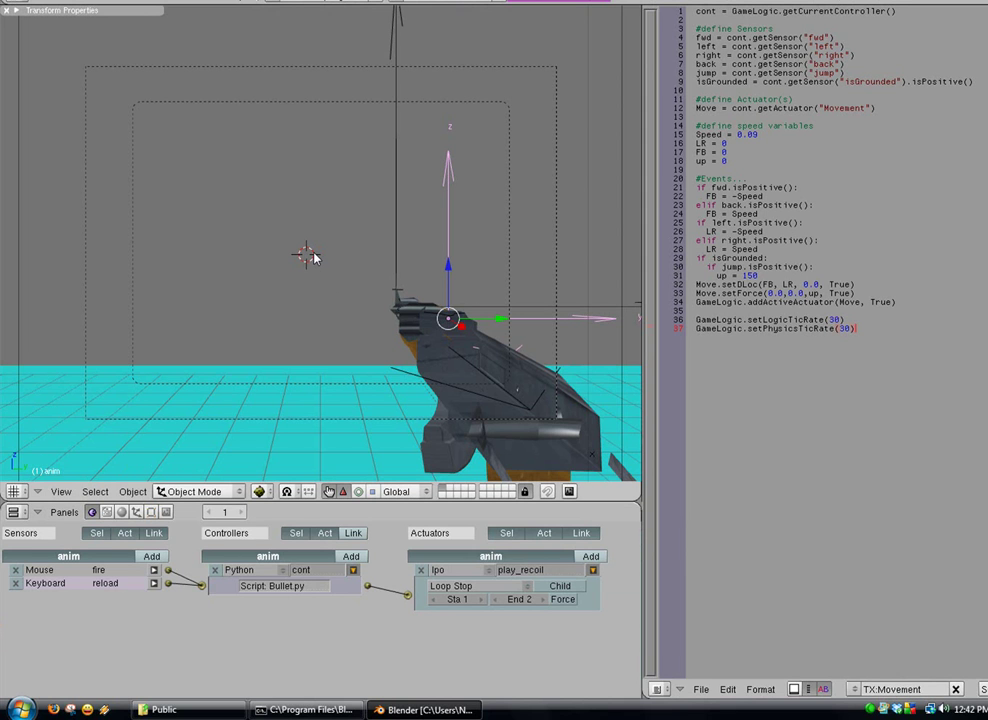
pyautogui.hotkey('ctrl', 'Up')
pyautogui.click(490, 358)
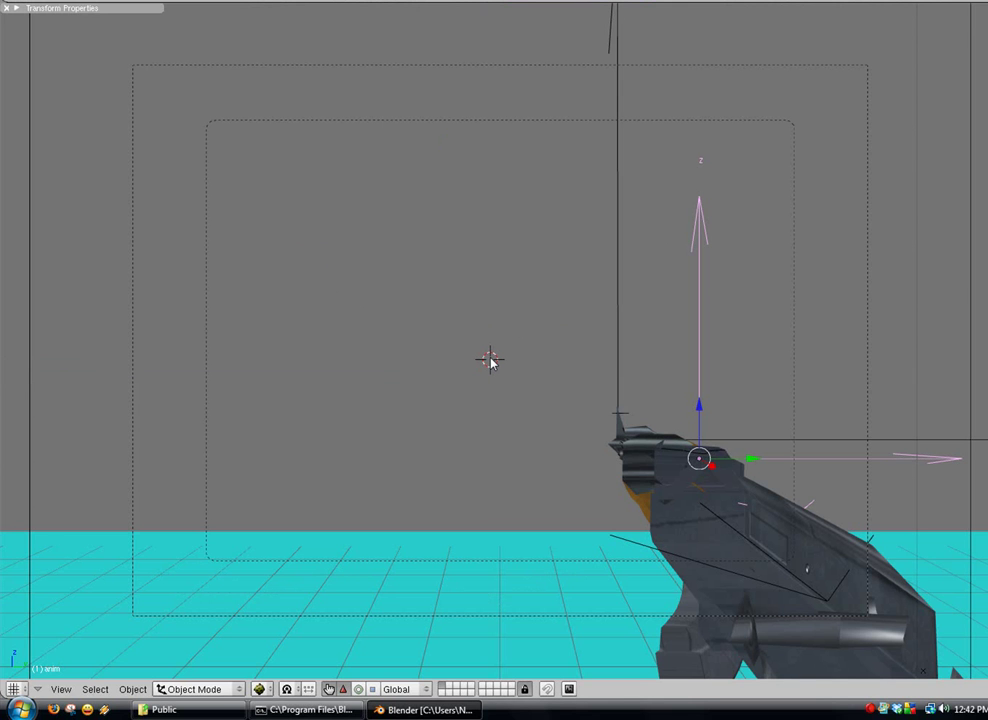
pyautogui.moveTo(454, 393); pyautogui.dragTo(364, 250, button='middle')
pyautogui.press('KP_3')
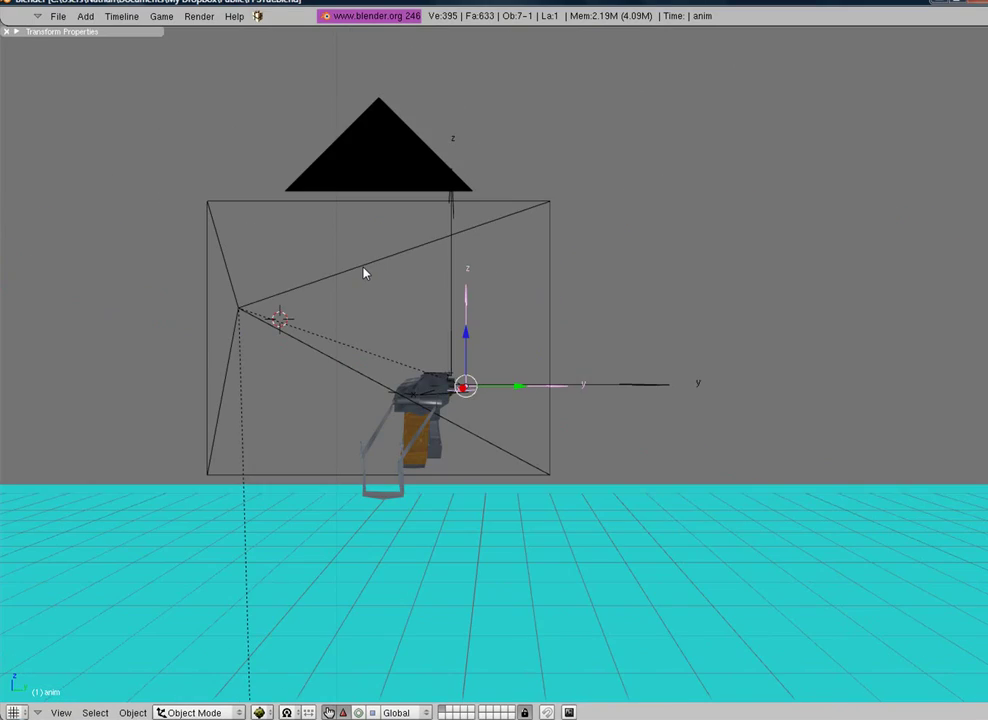
pyautogui.press('KP_5')
pyautogui.press('KP_5')
pyautogui.press('KP_1')
pyautogui.press('KP_0')
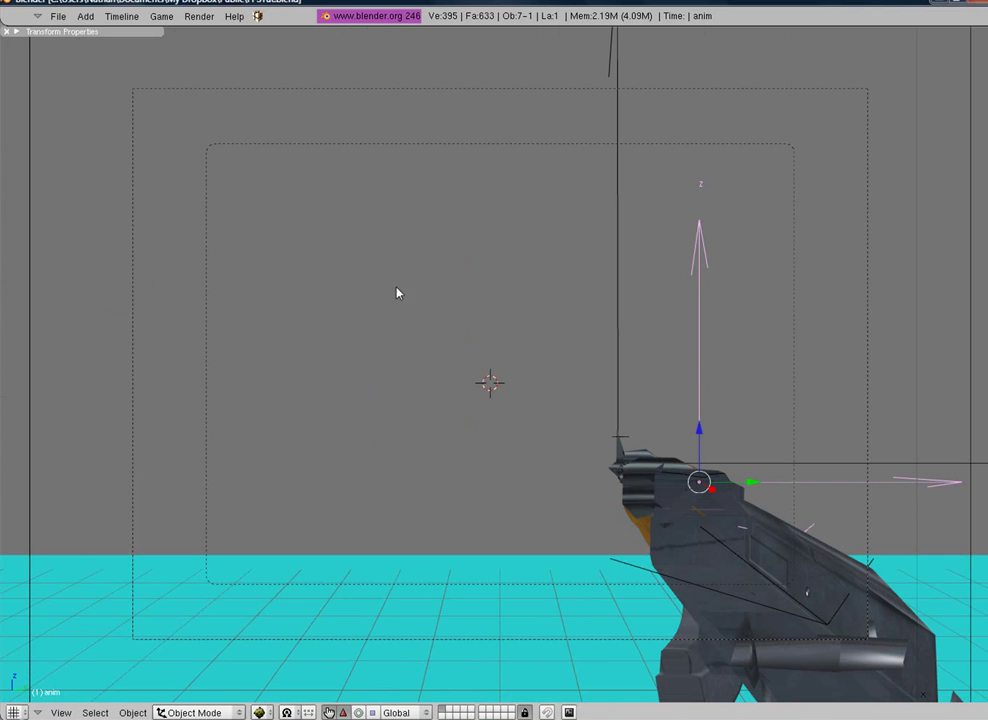
# Add a plane mesh at the 3D cursor and scale it down to a small square in the middle of the camera view.
pyautogui.press('space')
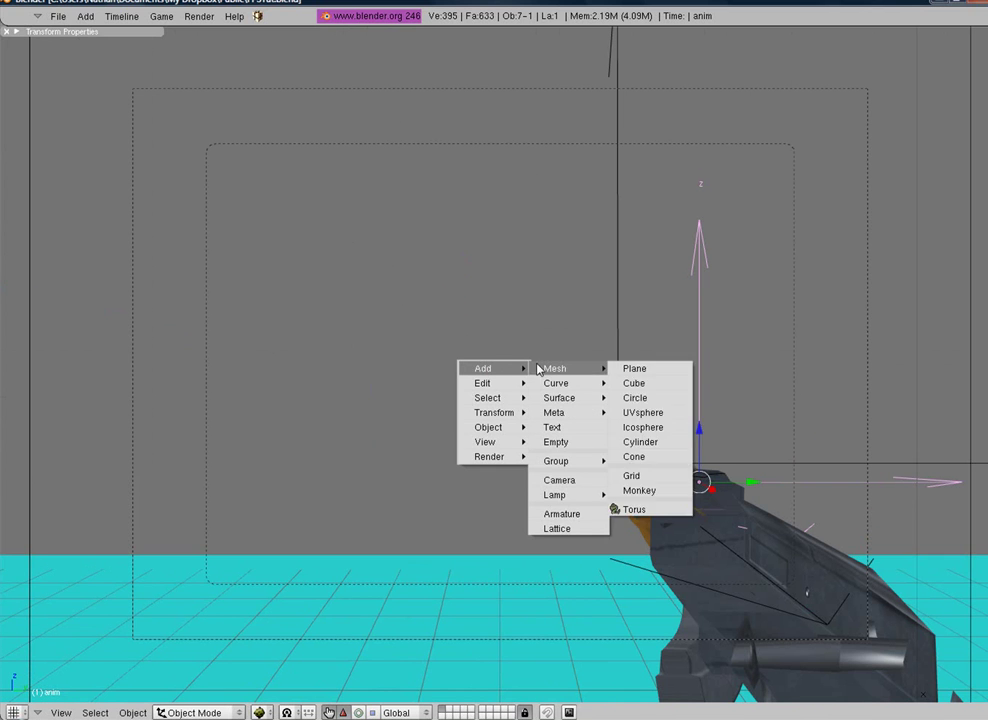
pyautogui.moveTo(584, 367)
pyautogui.click(651, 371)
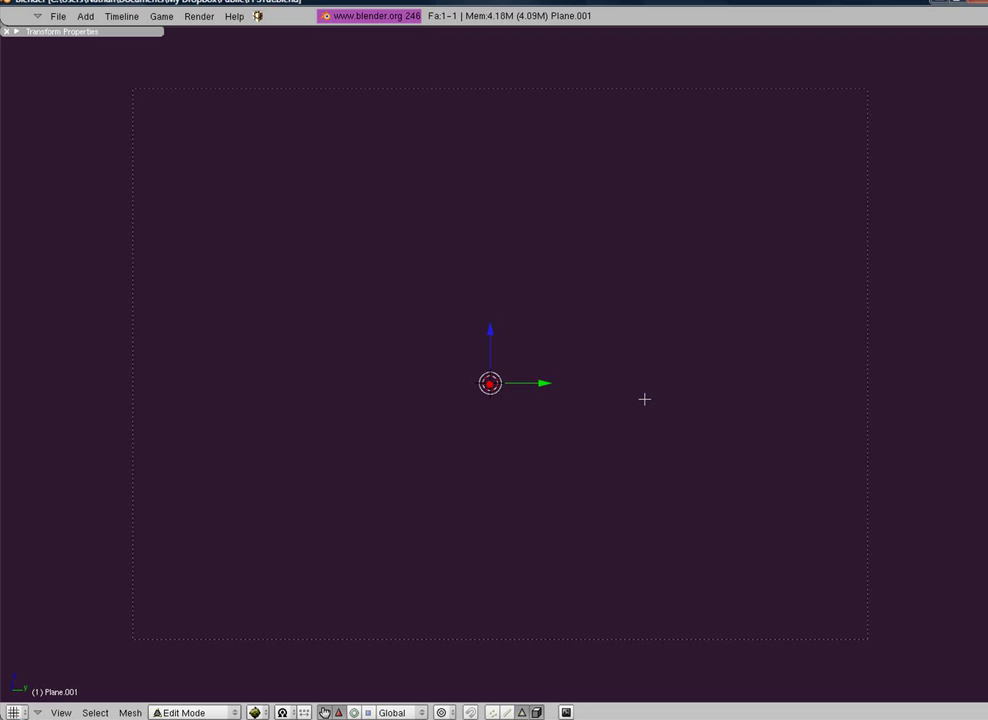
pyautogui.press('s')
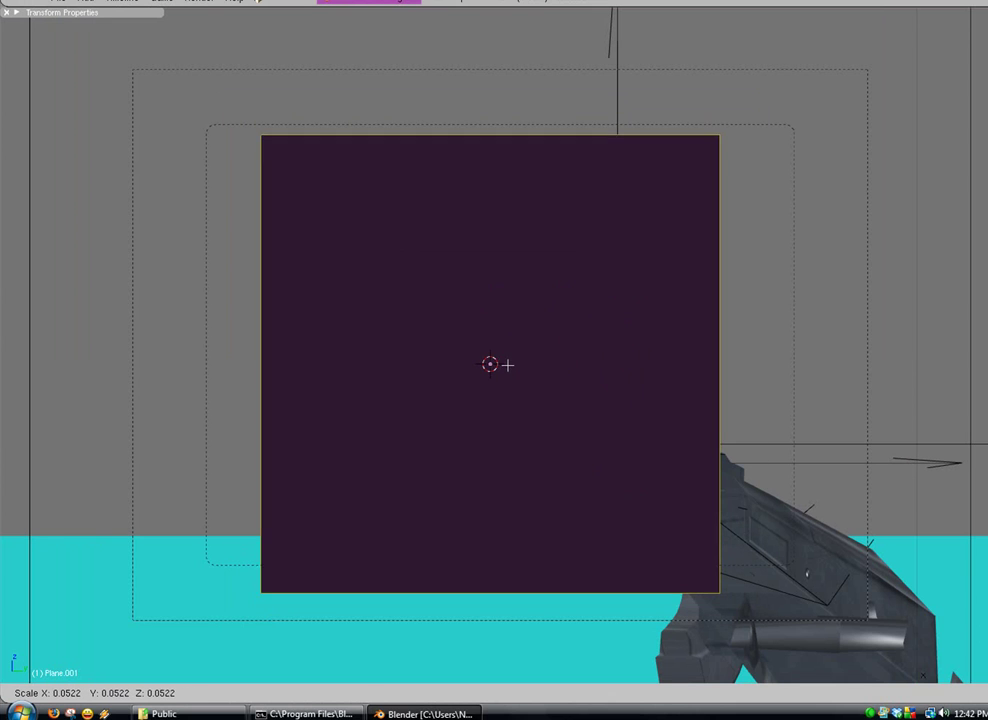
pyautogui.click(504, 364)
pyautogui.press('s')
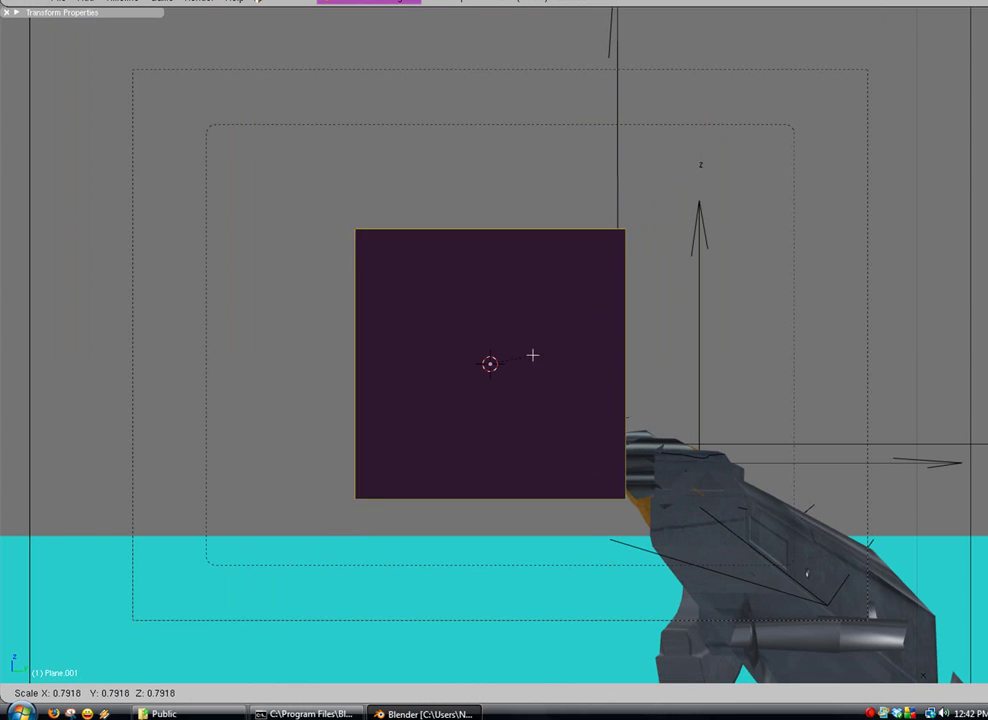
pyautogui.click(523, 356)
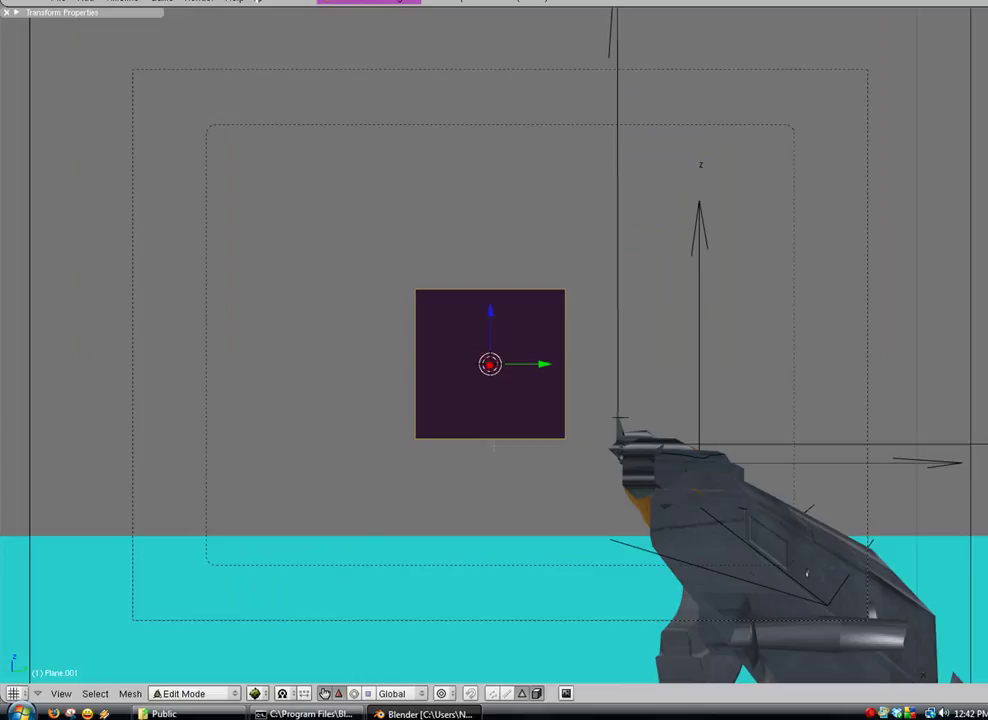
# Restore the split layout and change the text editor area to the UV/Image Editor.
pyautogui.hotkey('ctrl', 'Up')
pyautogui.click(853, 693)
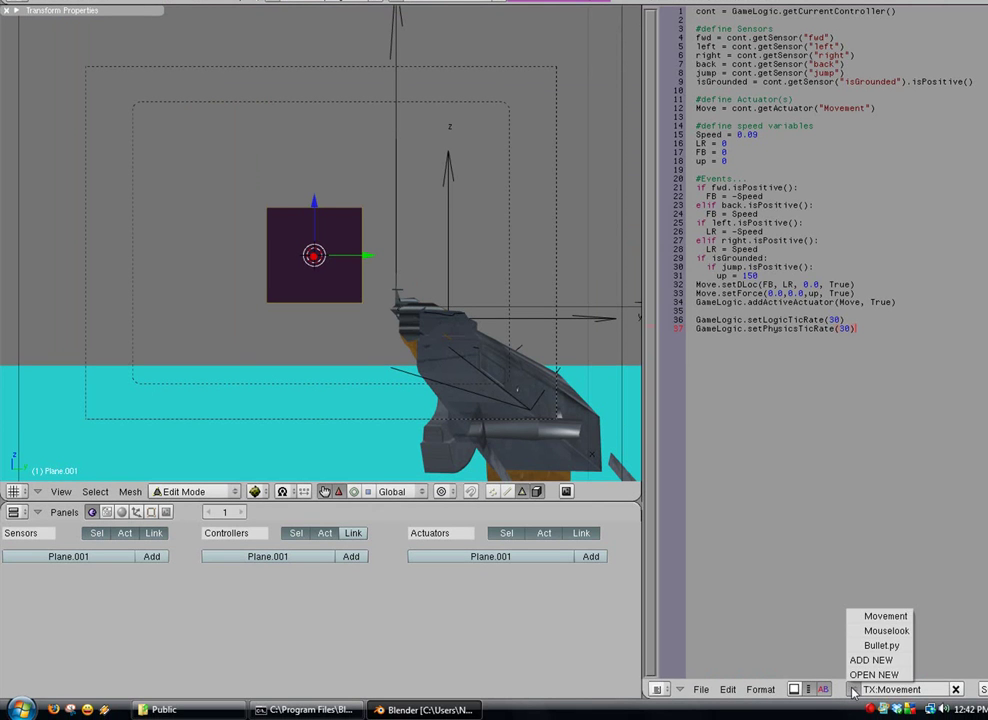
pyautogui.click(657, 689)
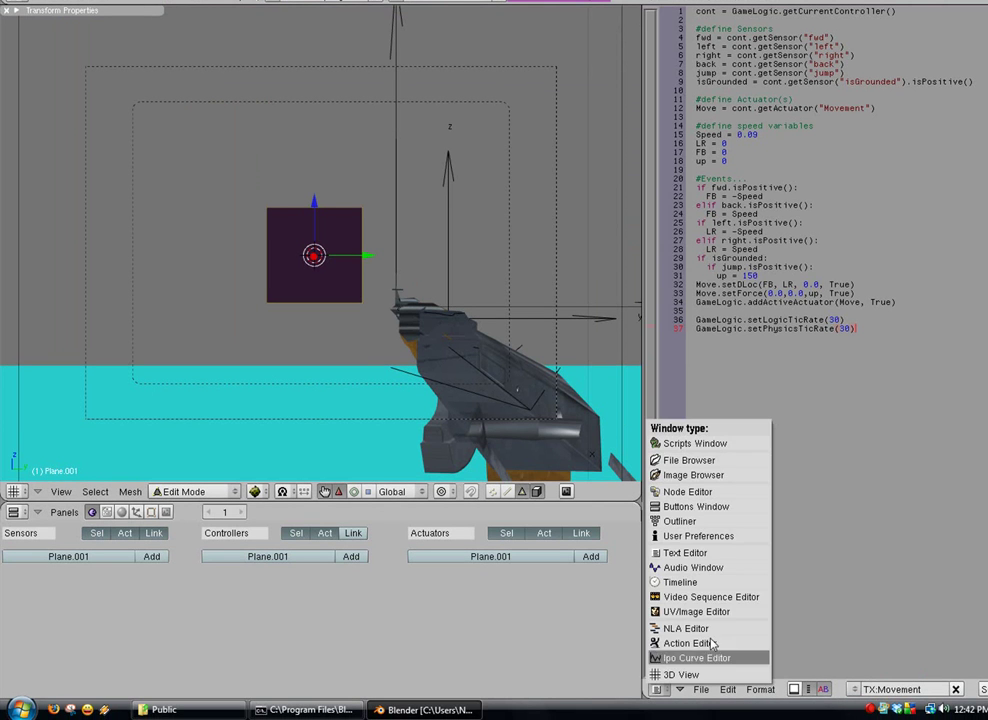
pyautogui.click(733, 611)
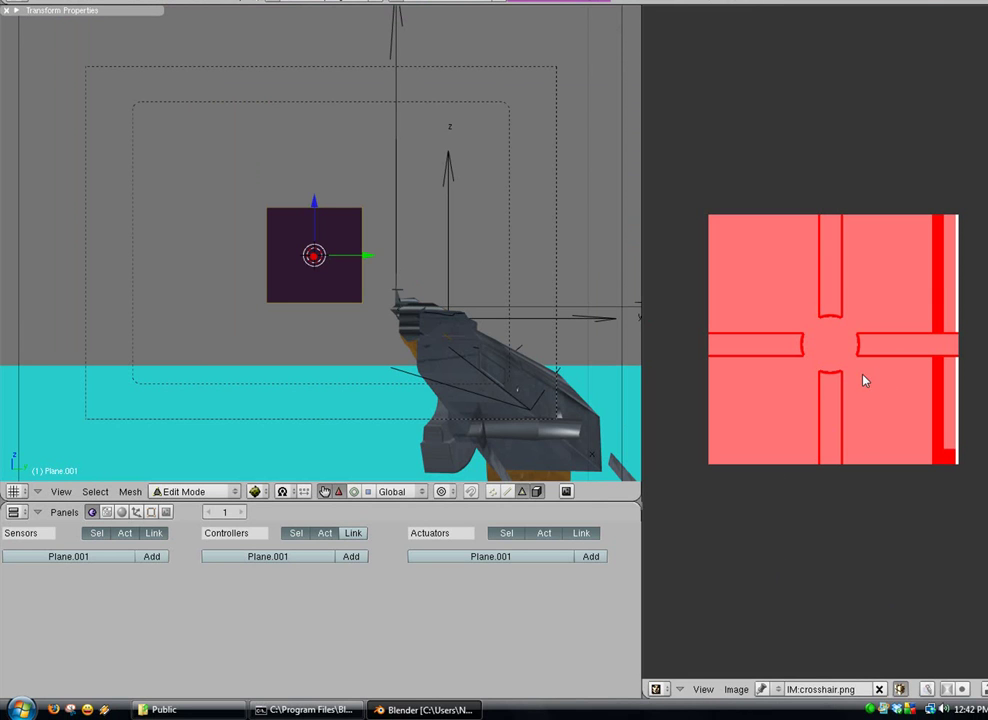
# Add a new UV texture layer to the plane in its mesh editing settings.
pyautogui.click(151, 511)
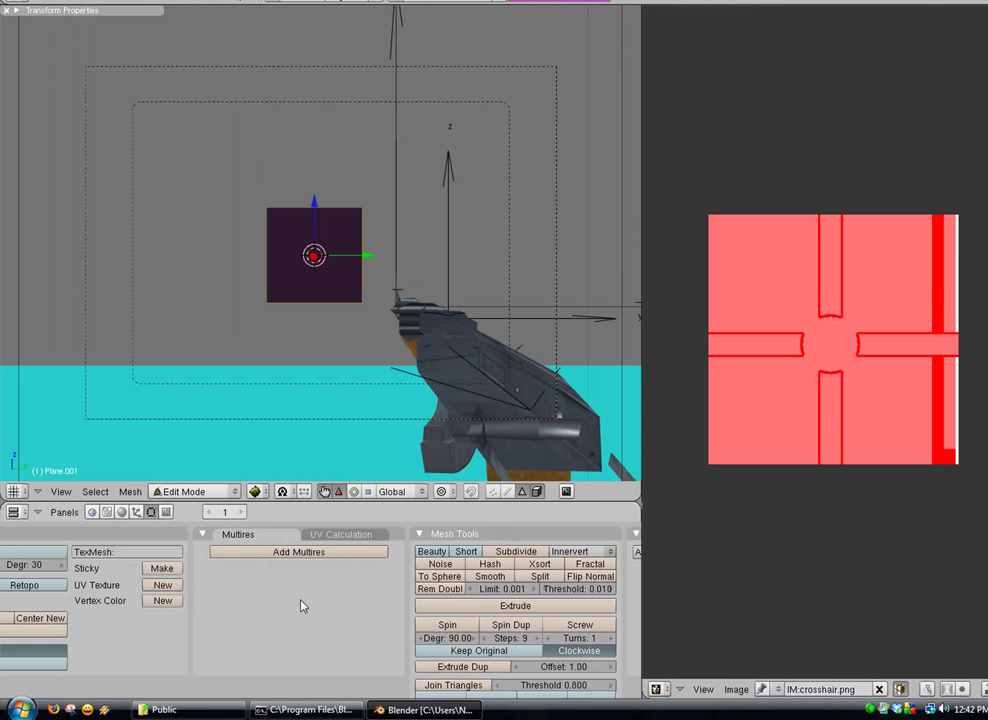
pyautogui.moveTo(247, 598); pyautogui.dragTo(329, 570, button='middle')
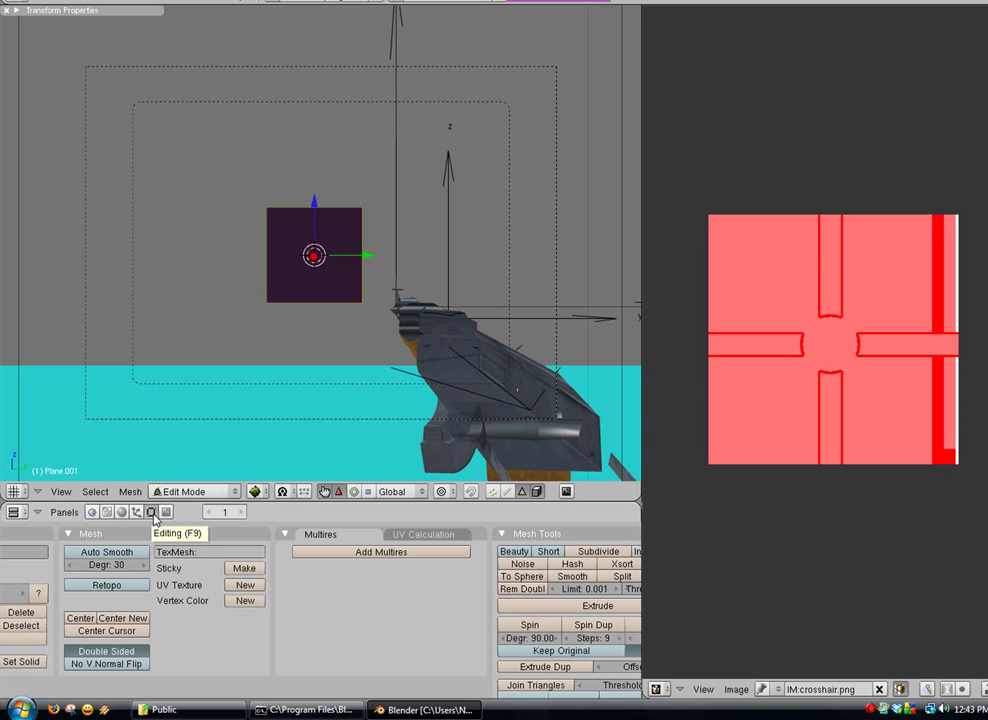
pyautogui.click(245, 584)
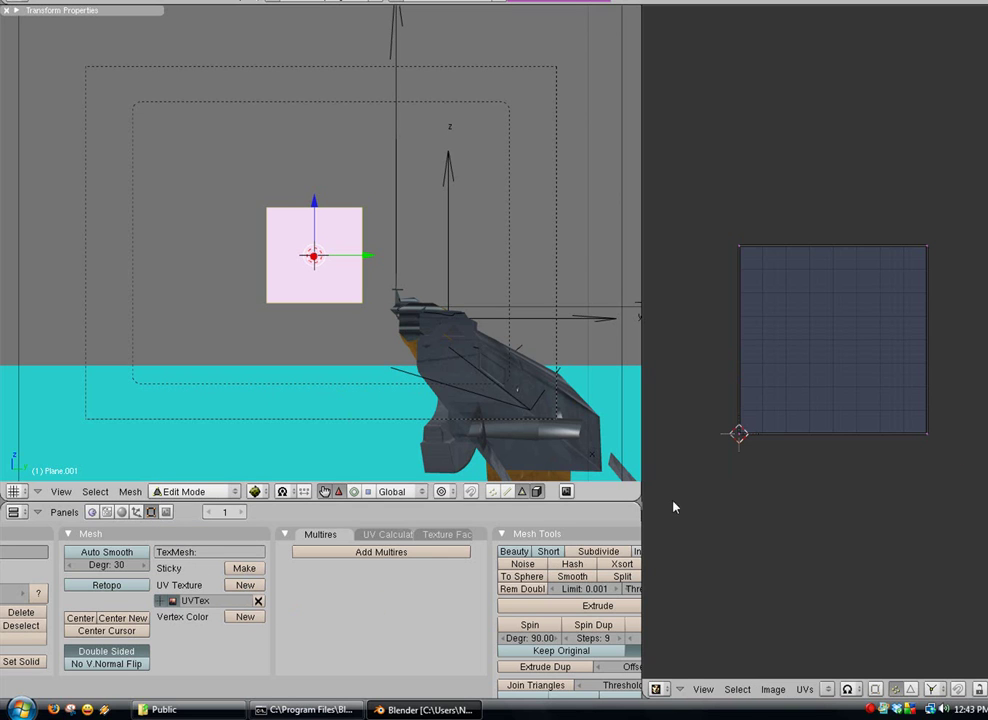
# Assign the crosshair.png image to the plane's UV layout and check how it maps onto the plane.
pyautogui.click(828, 690)
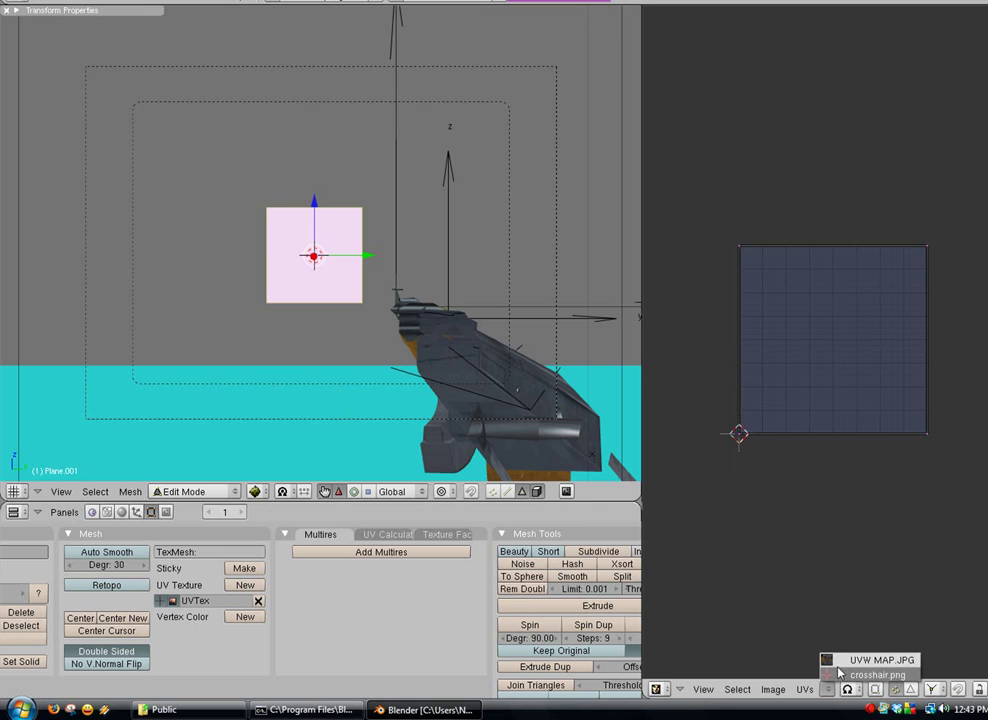
pyautogui.click(875, 674)
pyautogui.press('Tab')
pyautogui.press('Tab')
pyautogui.press('Tab')
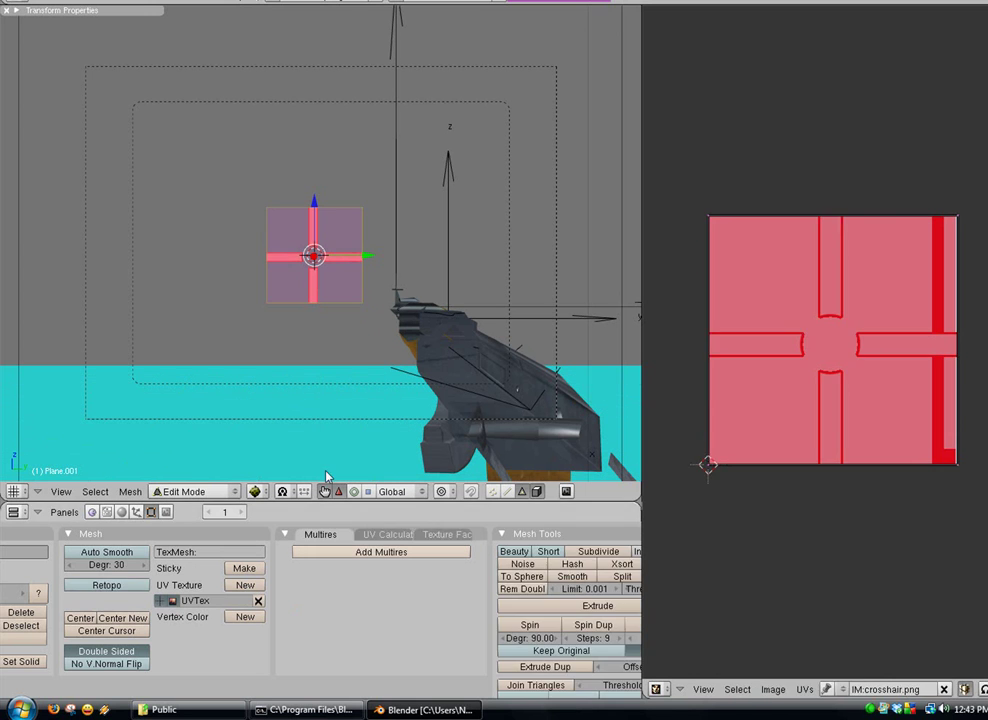
# Maximize the 3D view and scale the crosshair plane down to about 0.39 of its size.
pyautogui.hotkey('ctrl', 'Up')
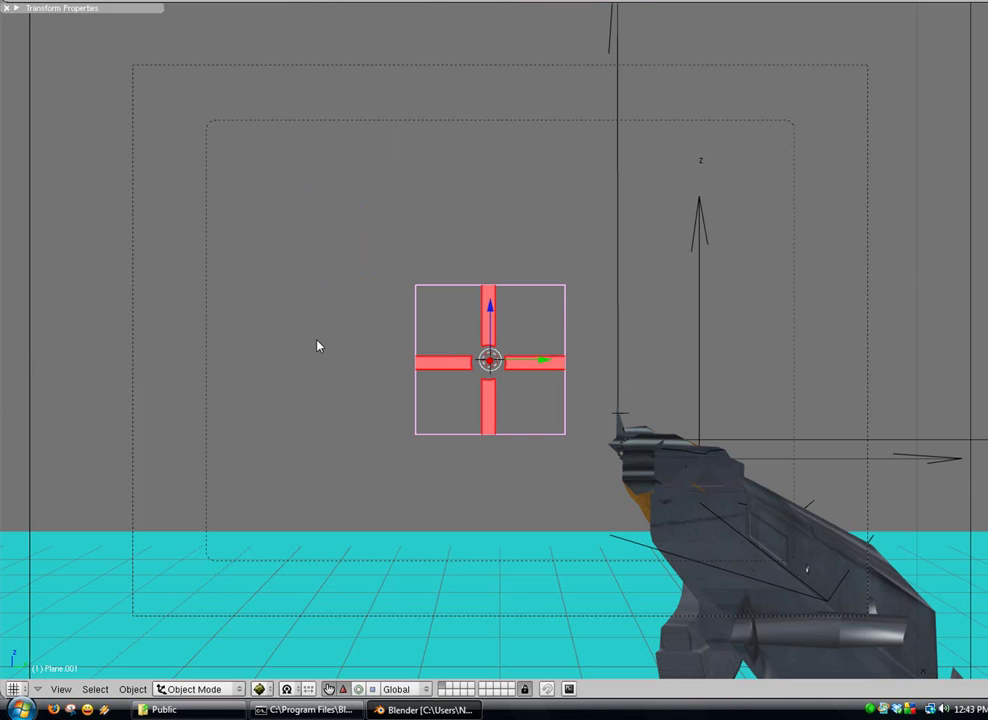
pyautogui.press('s')
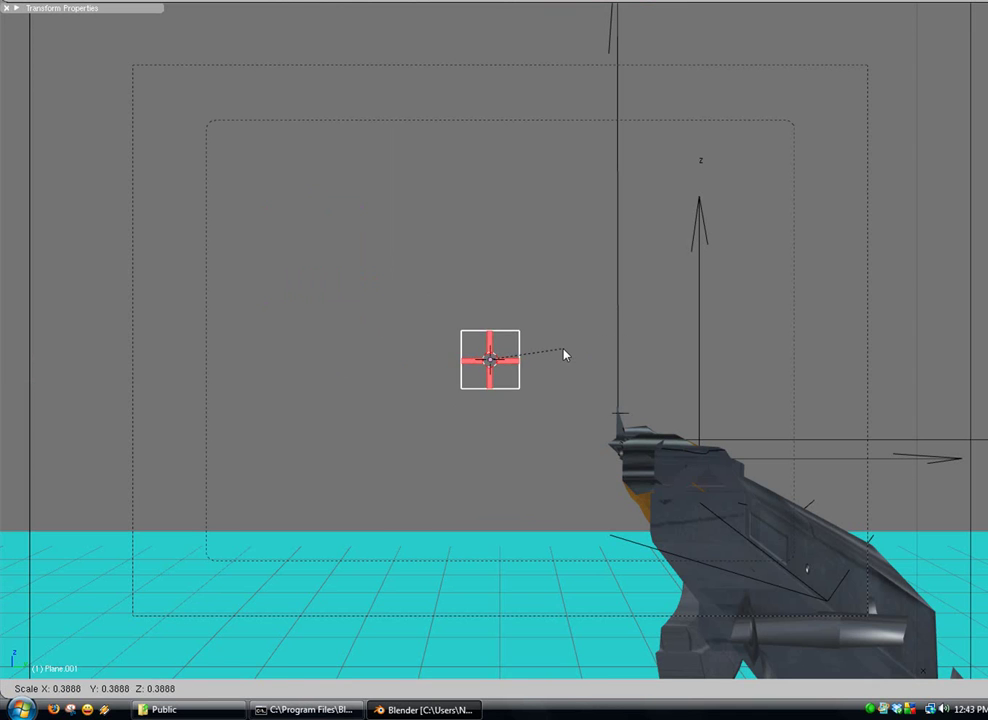
pyautogui.click(565, 351)
# Parent the crosshair plane to the camera.
pyautogui.moveTo(401, 441); pyautogui.dragTo(483, 234, button='middle')
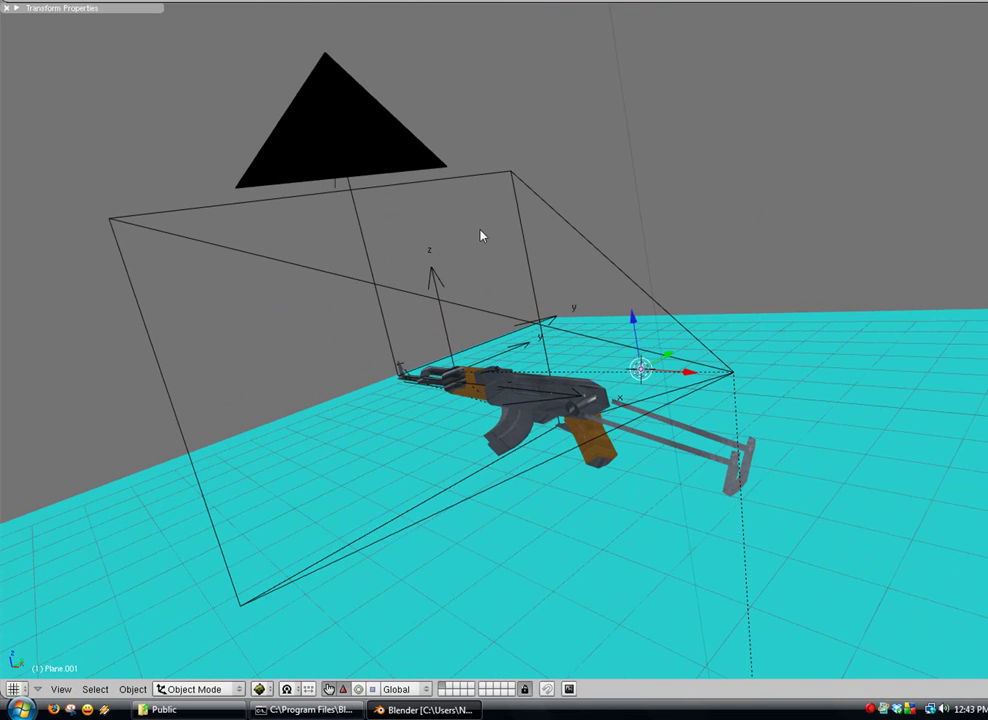
pyautogui.rightClick(453, 180)
pyautogui.hotkey('ctrl', 'p')
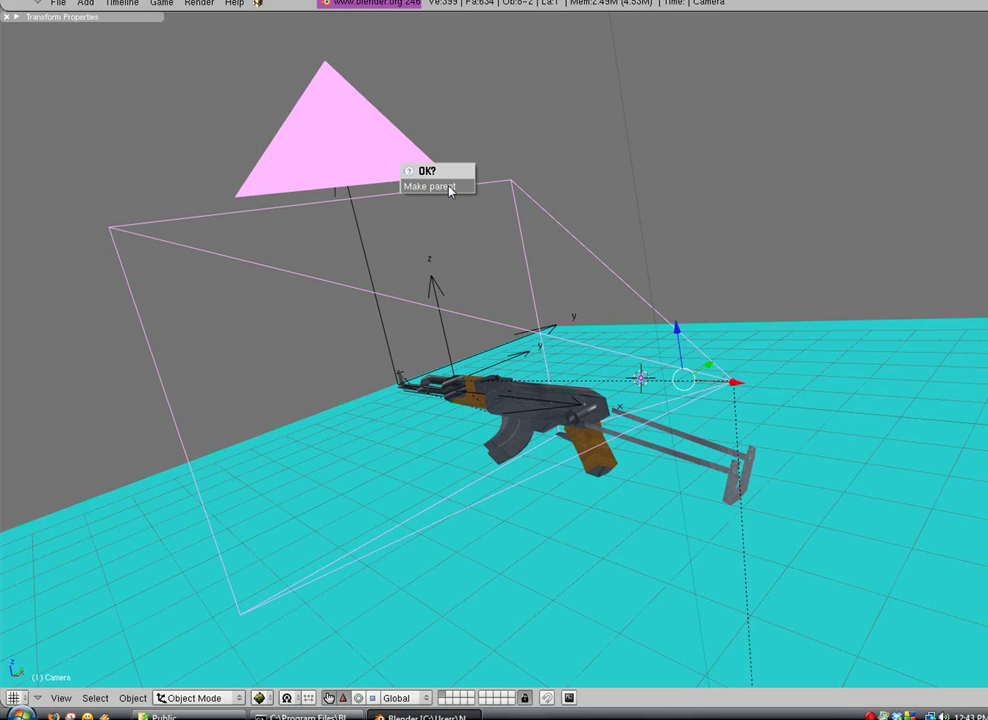
pyautogui.click(449, 188)
# Run the game from the camera view to test the crosshair, and return to the scene.
pyautogui.press('KP_0')
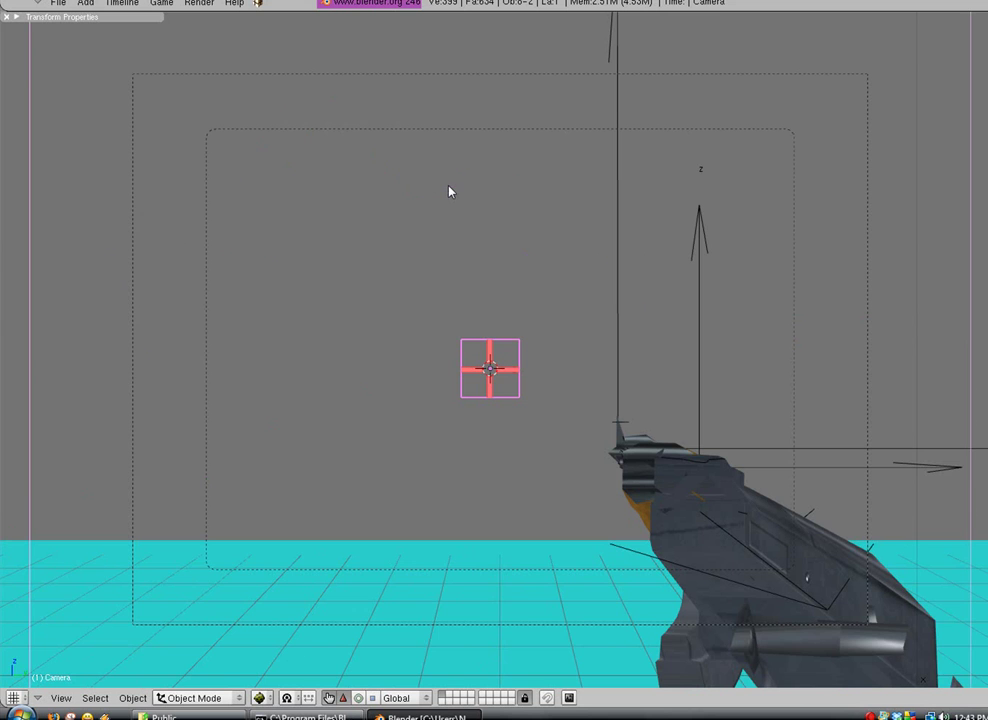
pyautogui.press('p')
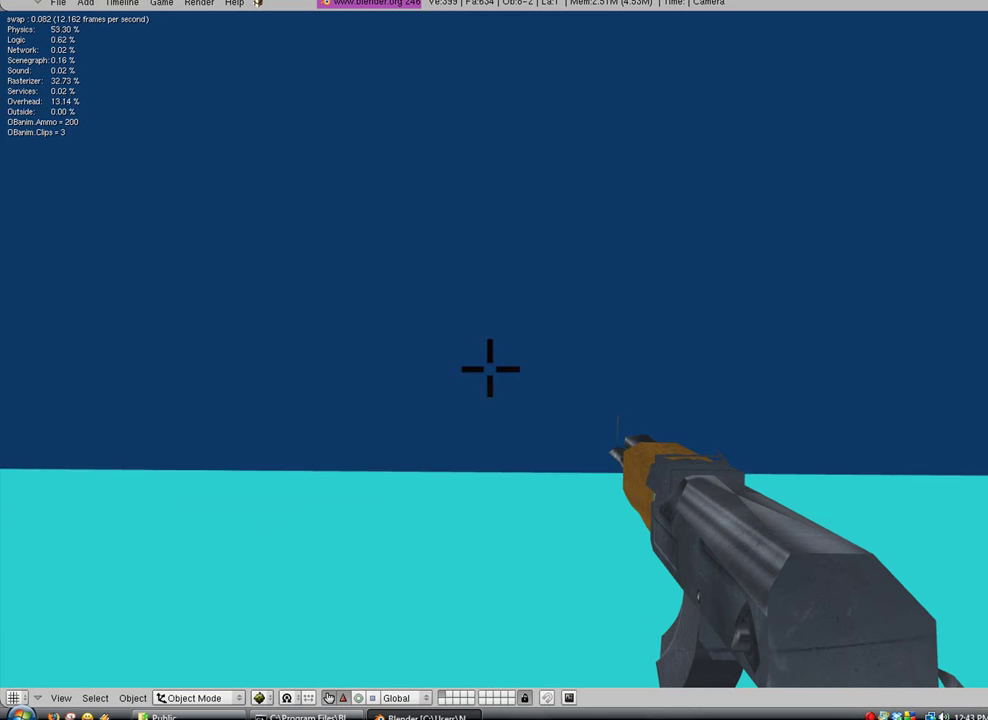
pyautogui.click(490, 369)
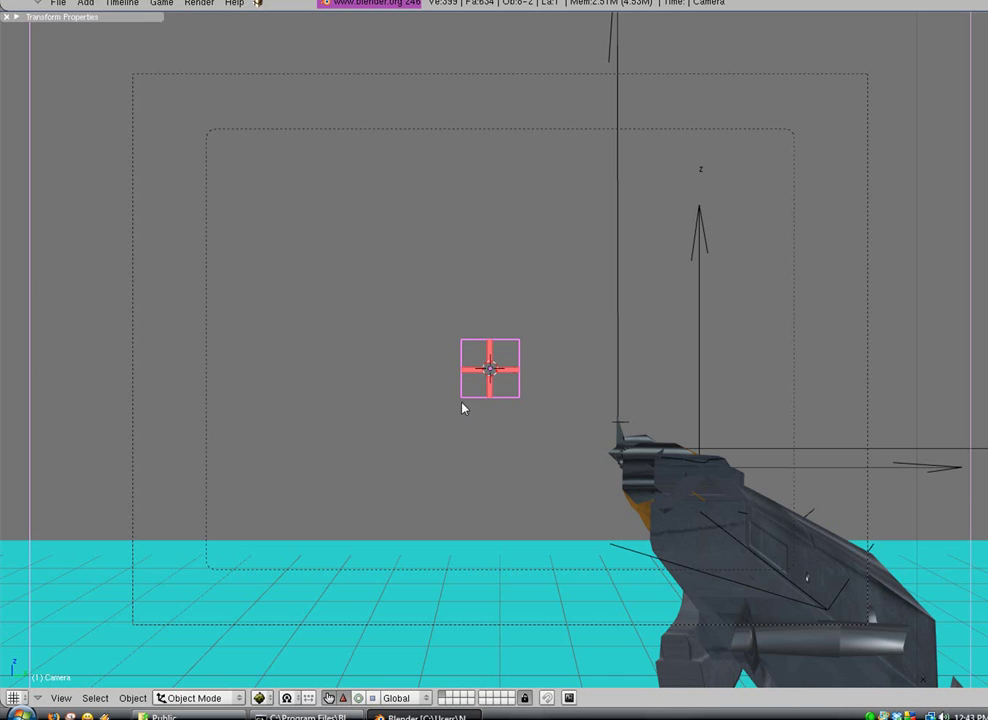
# Place the 3D cursor just in front of the crosshair plane, on the gun's muzzle side, in the front view.
pyautogui.moveTo(434, 378); pyautogui.dragTo(362, 495, button='middle')
pyautogui.press('KP_1')
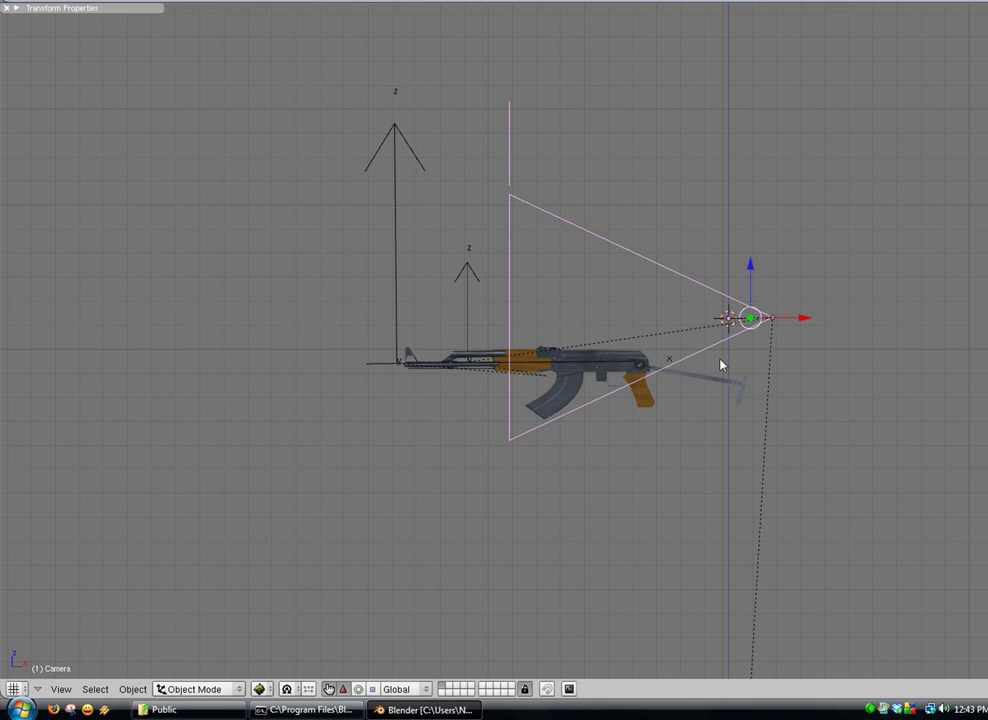
pyautogui.keyDown('shift'); pyautogui.moveTo(720, 365); pyautogui.dragTo(476, 472, button='middle'); pyautogui.keyUp('shift')
pyautogui.scroll(3, 659, 346)
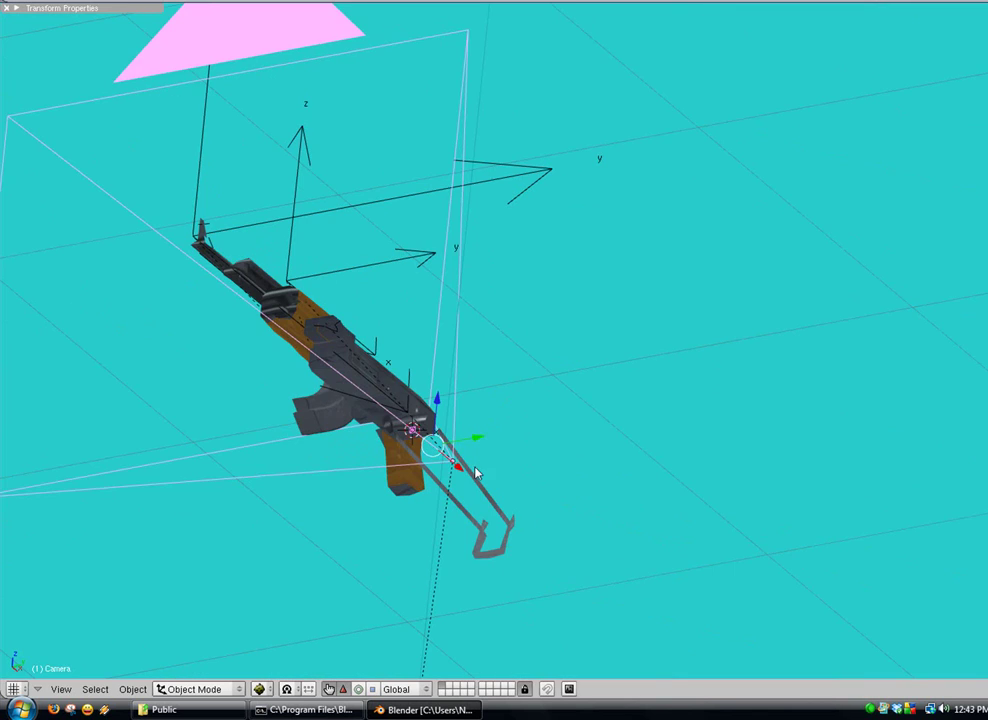
pyautogui.scroll(3, 482, 458)
pyautogui.moveTo(408, 503); pyautogui.dragTo(609, 399, button='middle')
pyautogui.press('KP_1')
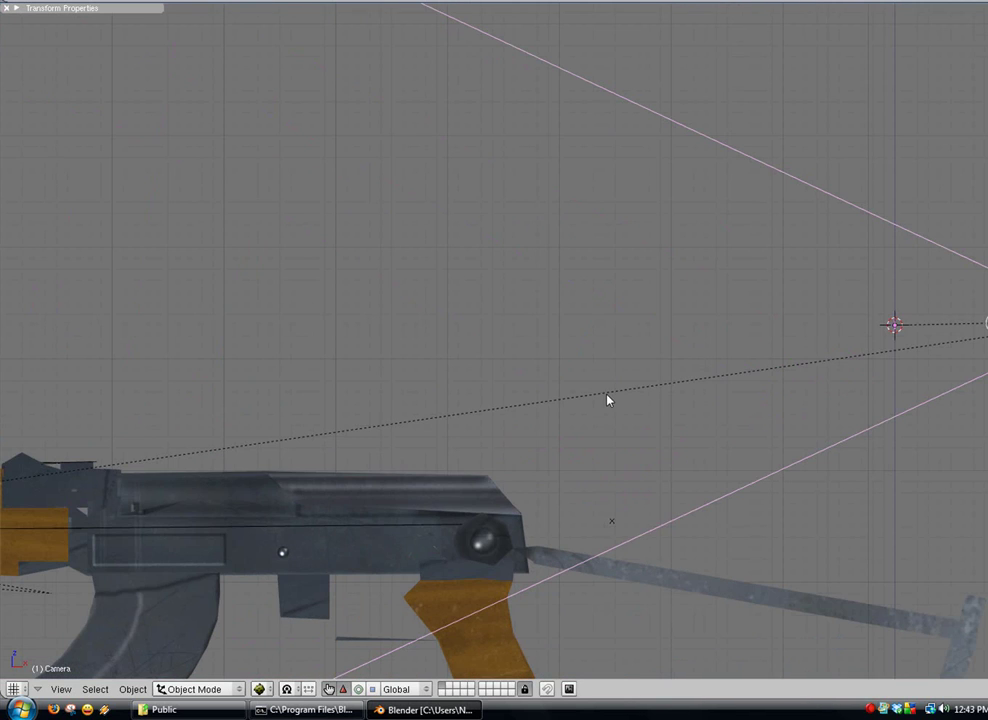
pyautogui.click(884, 349)
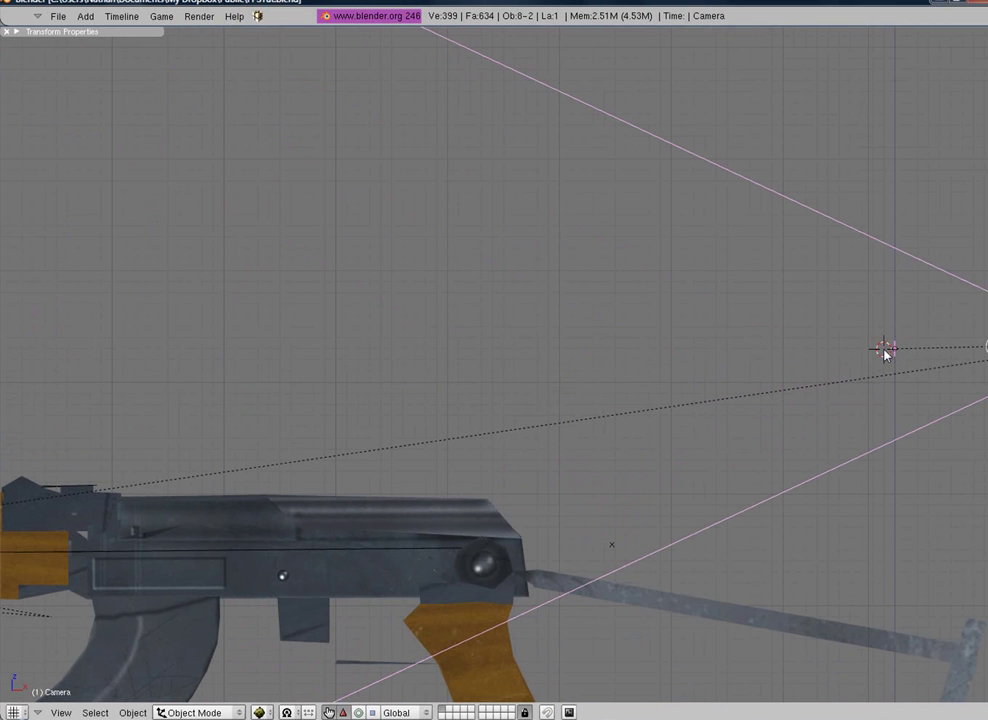
# Add an Empty at the 3D cursor in front of the crosshair plane.
pyautogui.keyDown('shift'); pyautogui.moveTo(885, 360); pyautogui.dragTo(779, 470, button='middle'); pyautogui.keyUp('shift')
pyautogui.keyDown('shift'); pyautogui.moveTo(779, 470); pyautogui.dragTo(697, 440, button='middle'); pyautogui.keyUp('shift')
pyautogui.keyDown('shift'); pyautogui.moveTo(697, 440); pyautogui.dragTo(614, 431, button='middle'); pyautogui.keyUp('shift')
pyautogui.press('space')
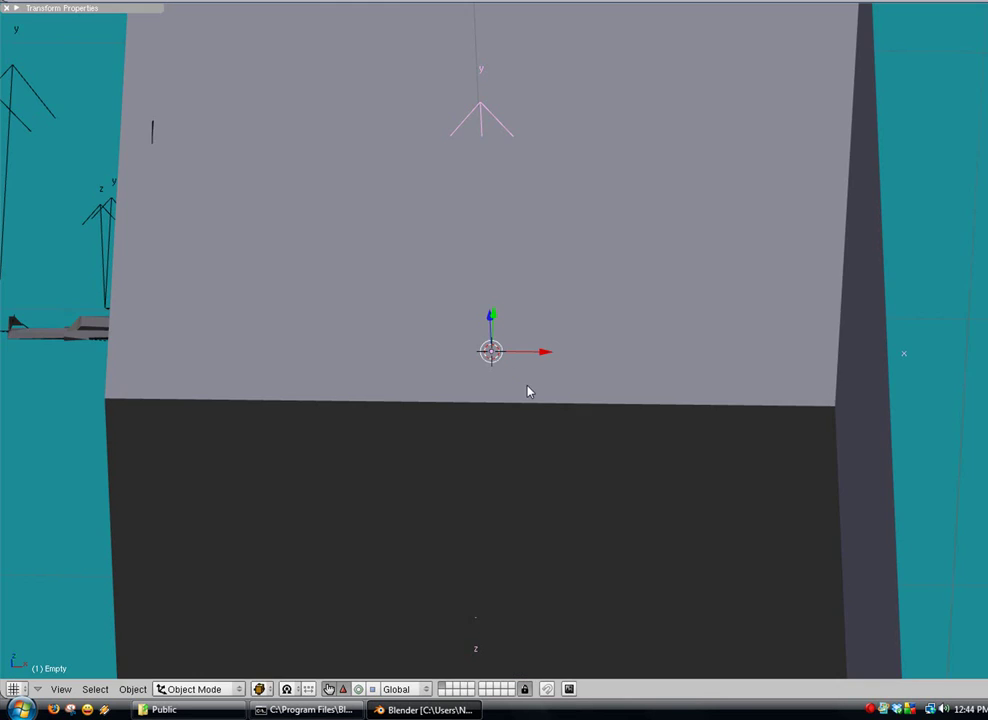
# Display the scene as wireframe and parent the Empty to the crosshair plane.
pyautogui.press('z')
pyautogui.moveTo(548, 433); pyautogui.dragTo(443, 428, button='middle')
pyautogui.scroll(5, 580, 414)
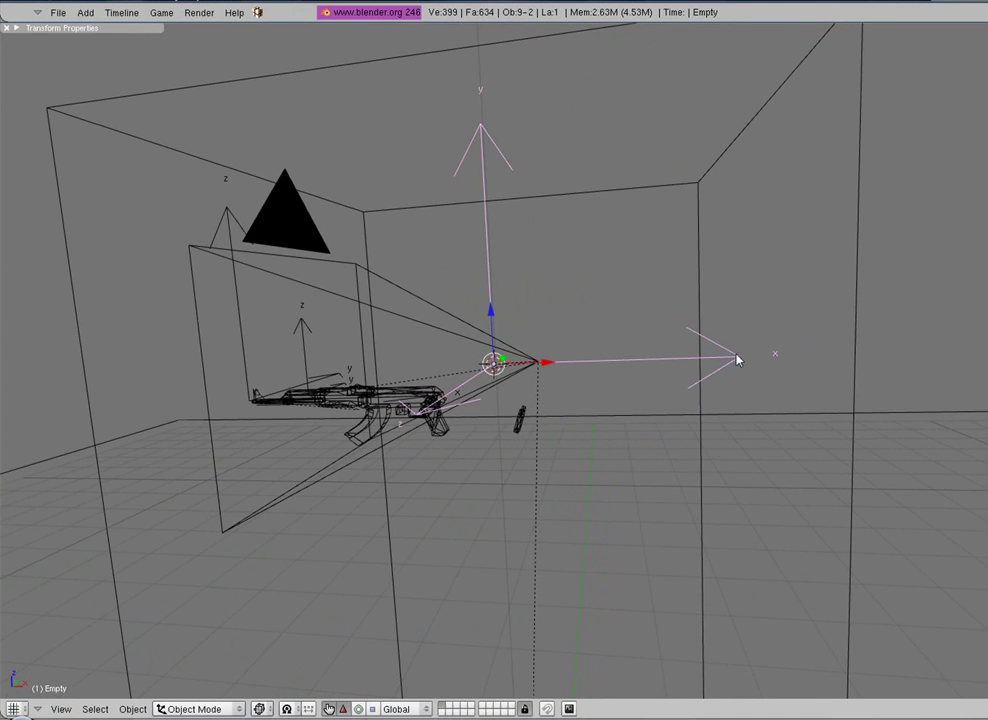
pyautogui.moveTo(737, 360); pyautogui.dragTo(557, 430, button='middle')
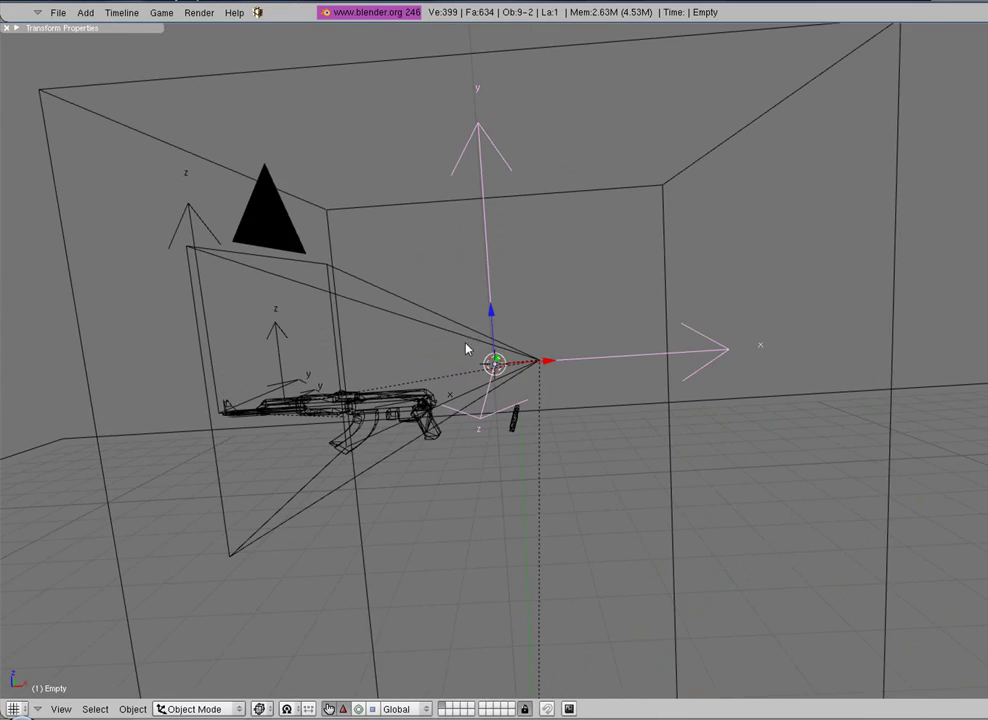
pyautogui.moveTo(466, 349); pyautogui.dragTo(439, 379, button='middle')
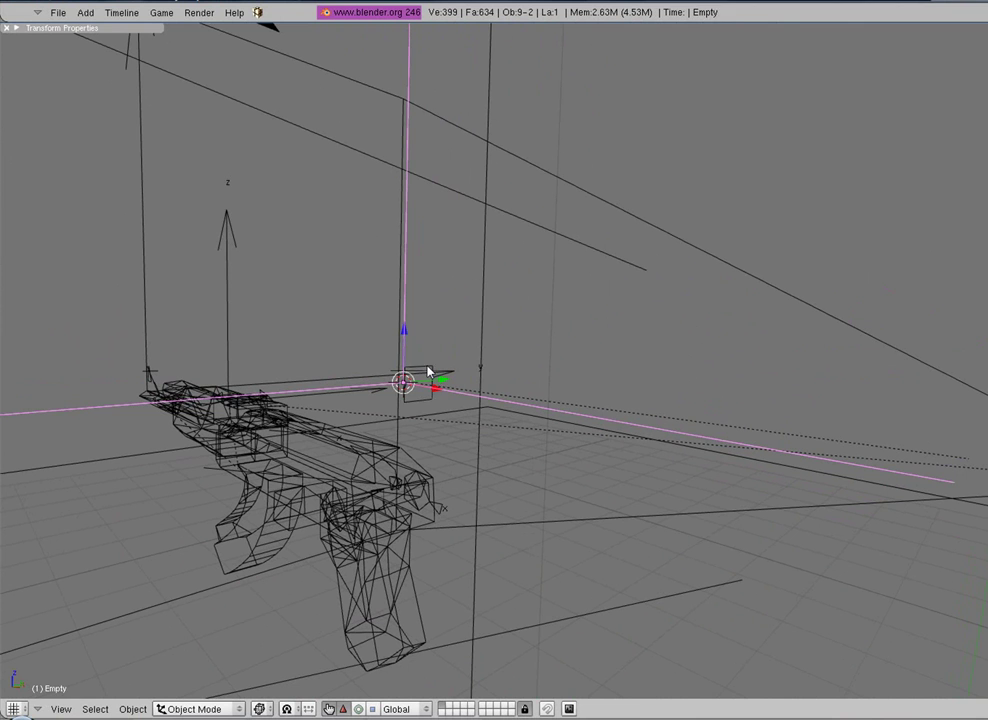
pyautogui.rightClick(427, 369)
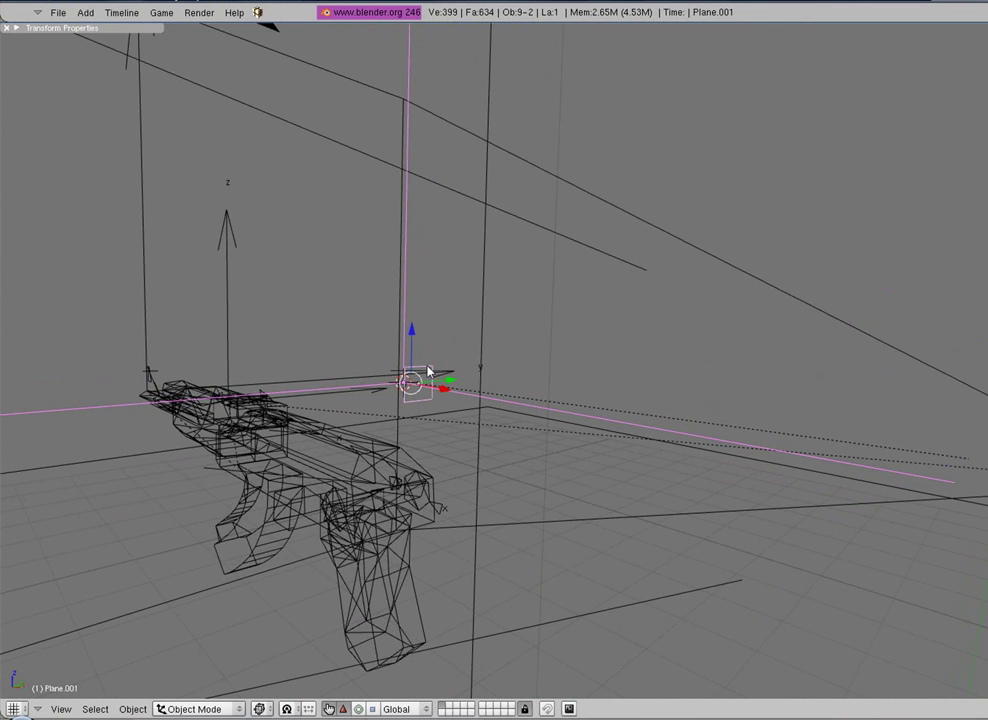
pyautogui.hotkey('ctrl', 'p')
pyautogui.click(428, 371)
# Select only the Empty, restore the split layout and add a Ray sensor to its game logic.
pyautogui.moveTo(510, 420); pyautogui.dragTo(454, 181, button='middle')
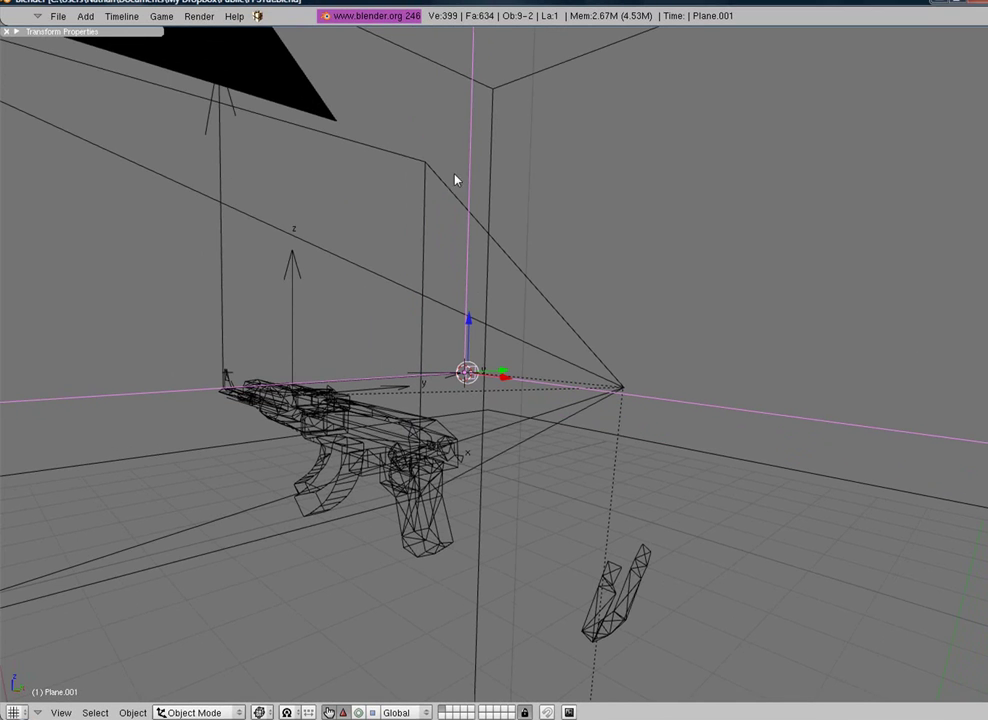
pyautogui.rightClick(470, 122)
pyautogui.moveTo(485, 233); pyautogui.dragTo(561, 482, button='middle')
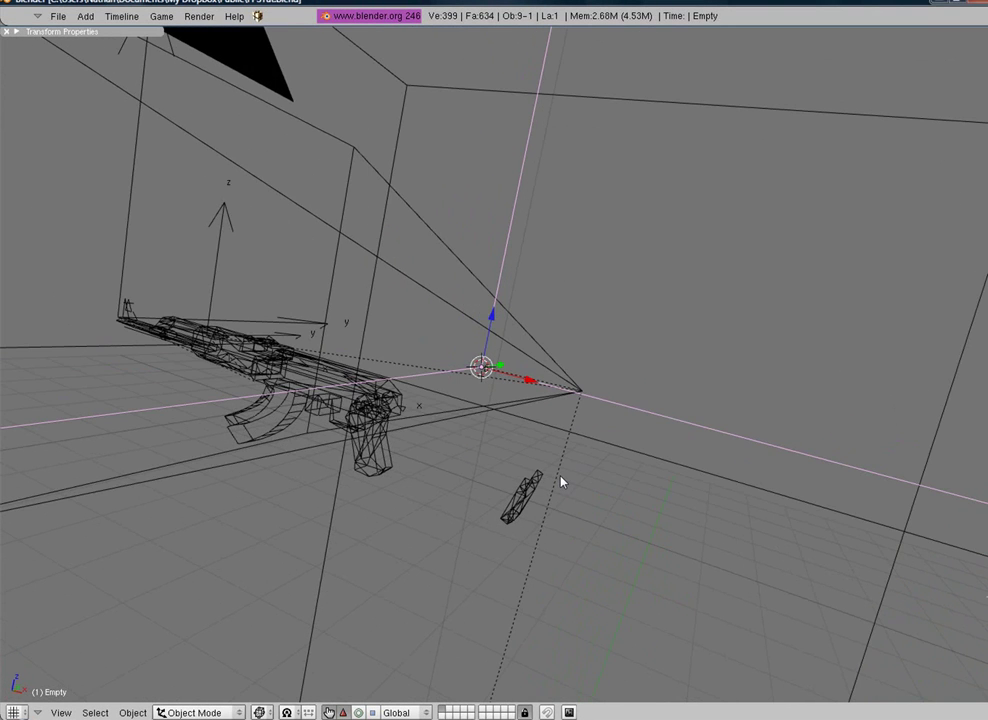
pyautogui.hotkey('ctrl', 'Up')
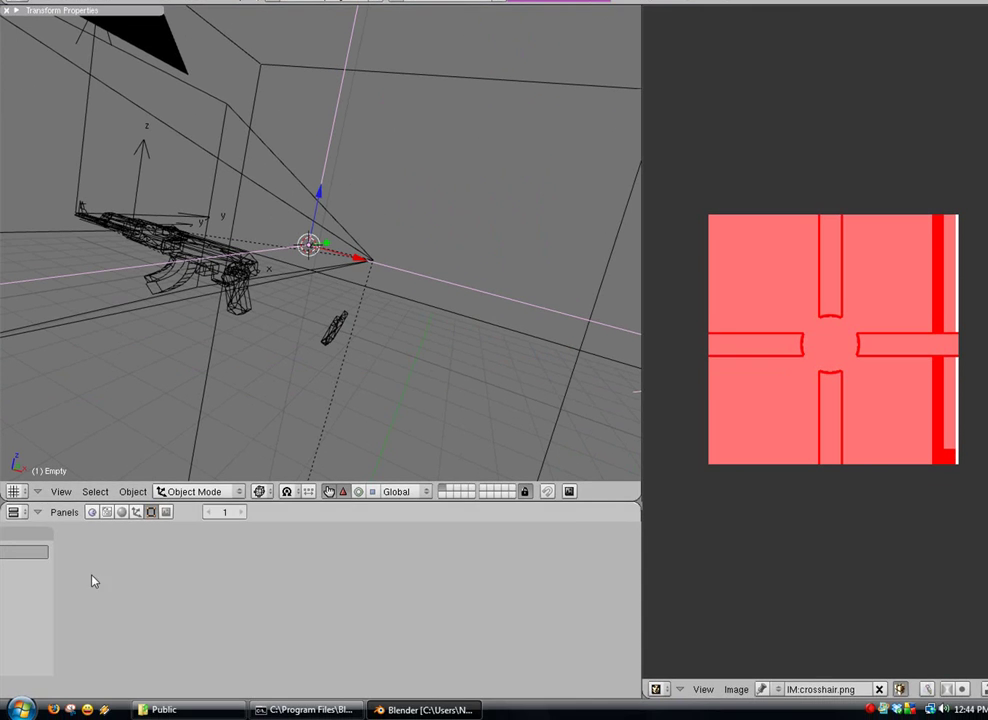
pyautogui.click(92, 512)
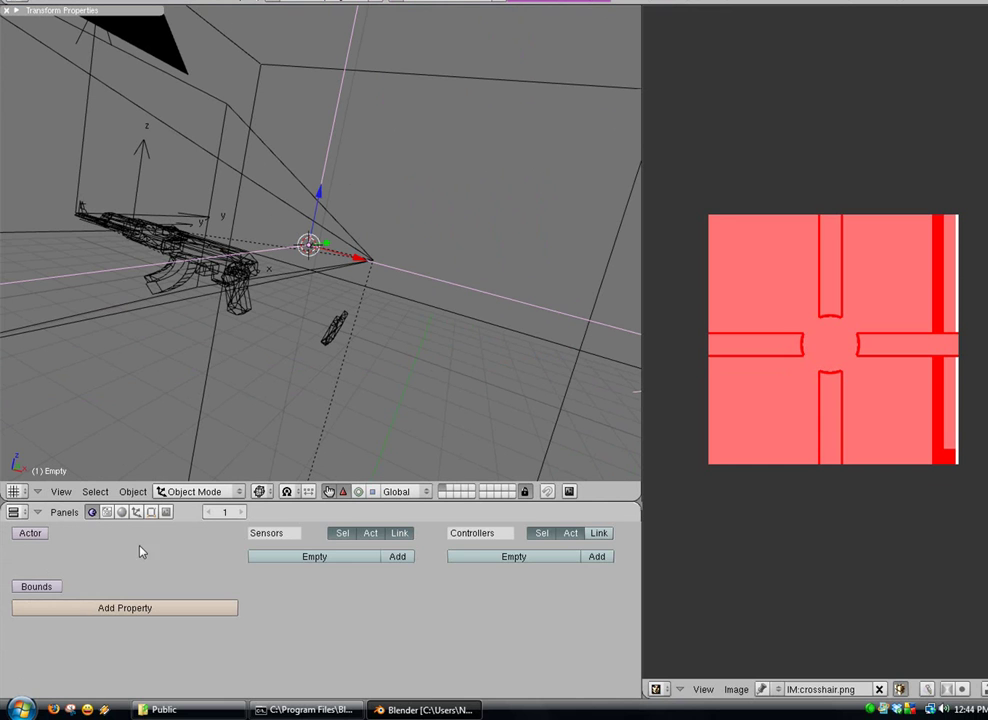
pyautogui.scroll(-2, 366, 601)
pyautogui.click(350, 556)
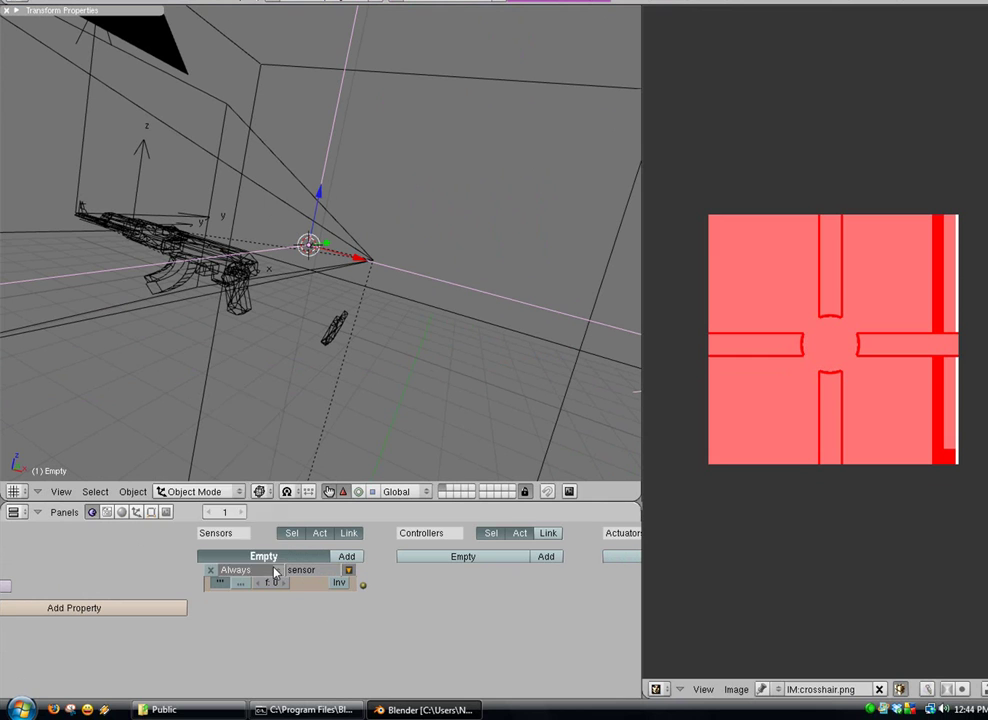
pyautogui.click(245, 570)
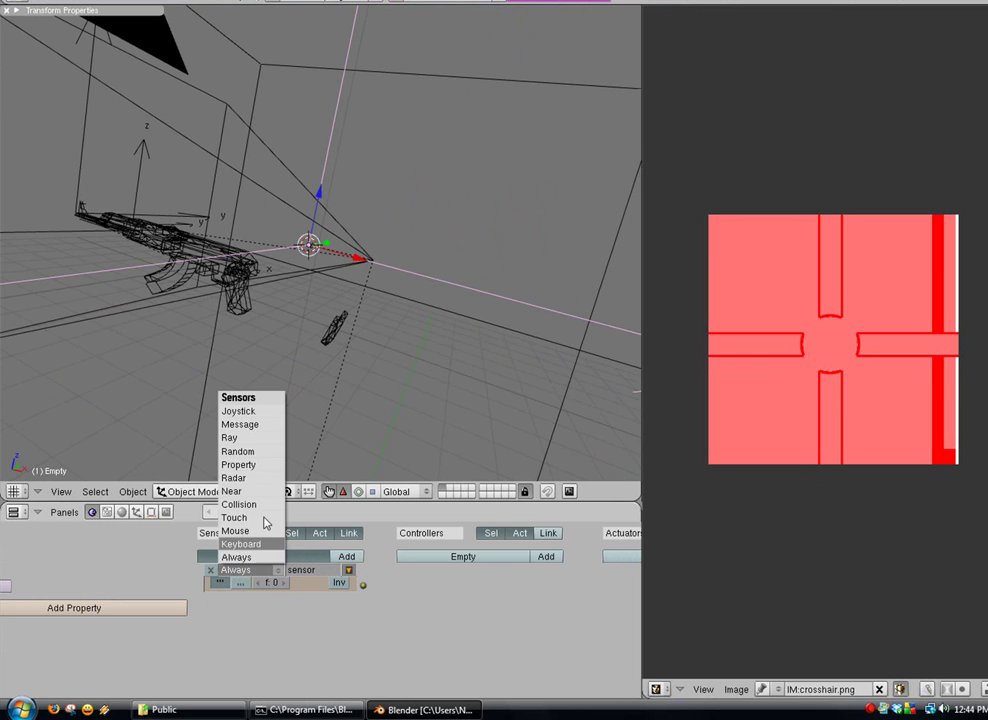
pyautogui.click(262, 437)
# Set the Ray sensor's property to "object" and name the sensor "the_ray".
pyautogui.click(307, 600)
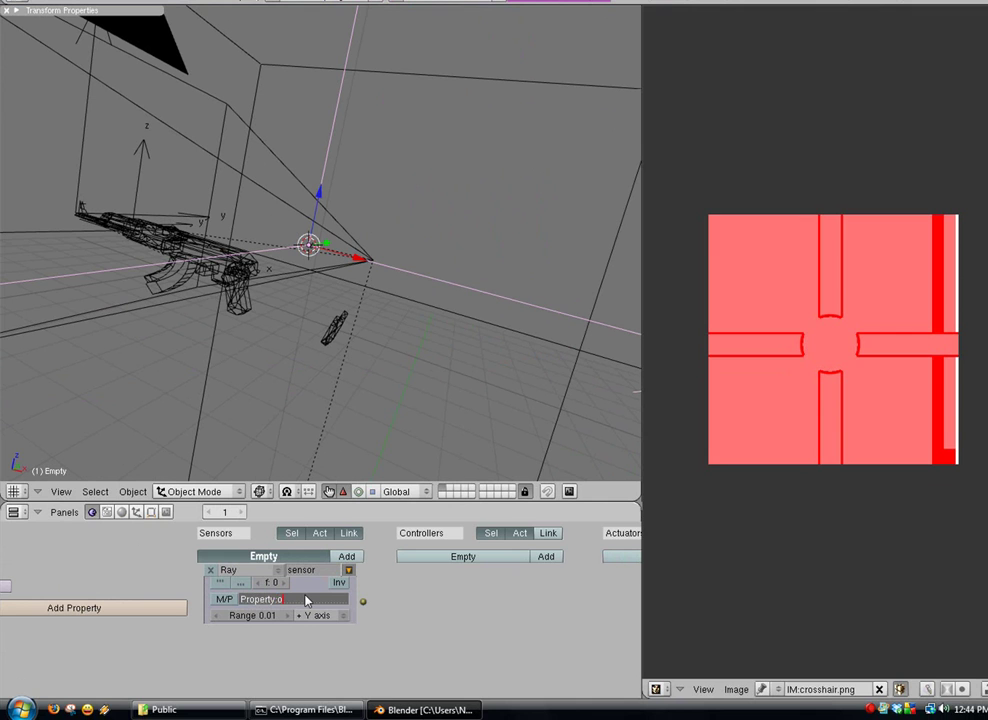
pyautogui.press('Return')
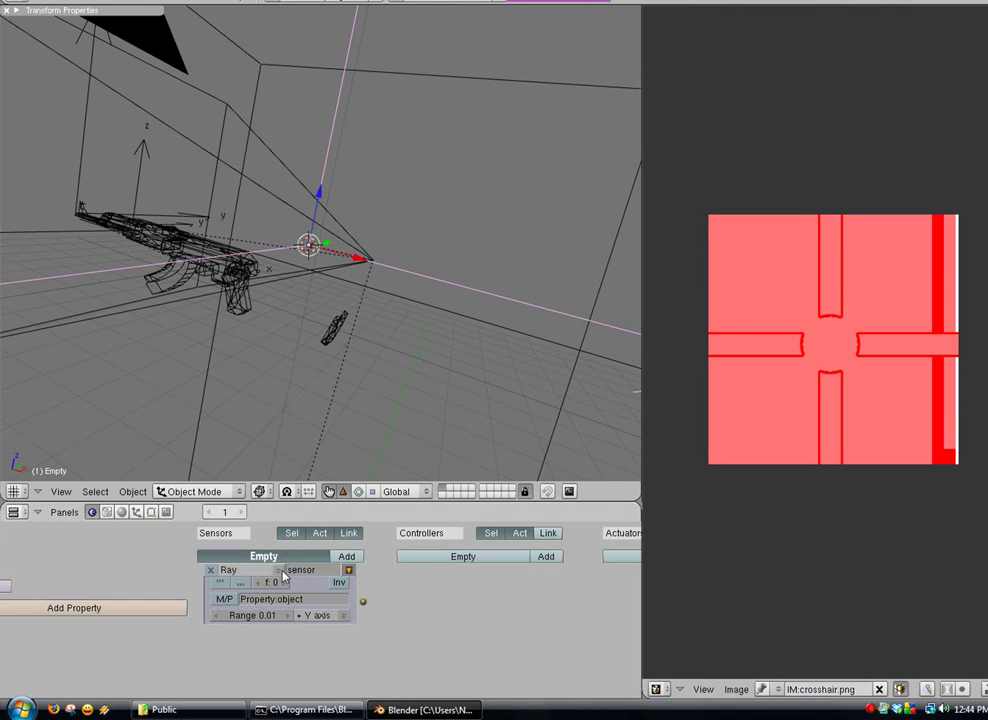
pyautogui.click(320, 572)
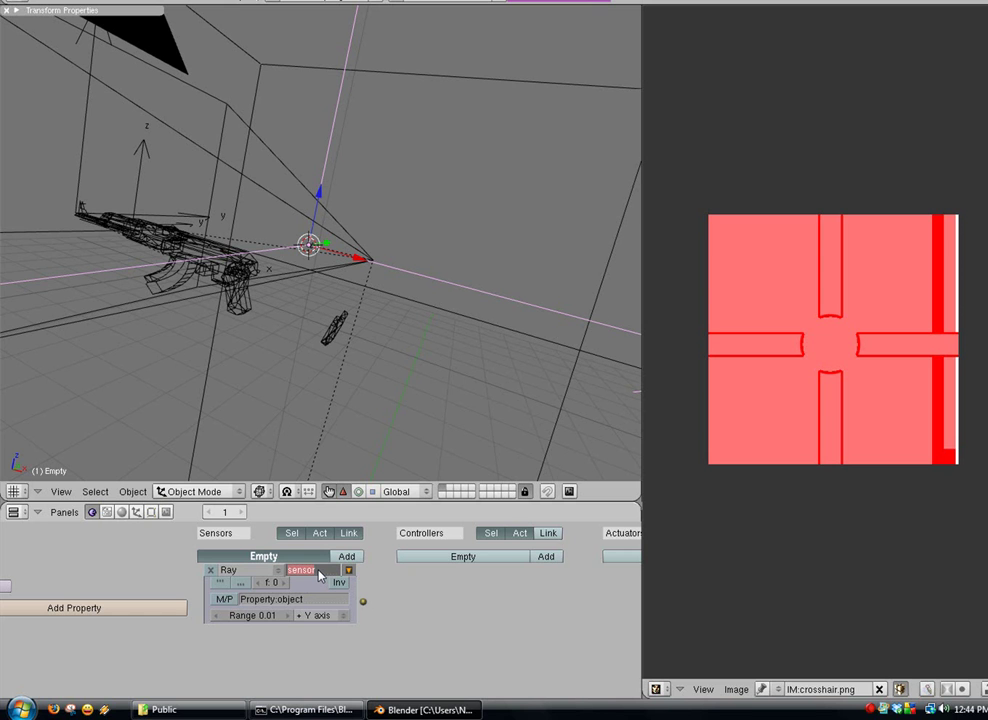
pyautogui.write('the')
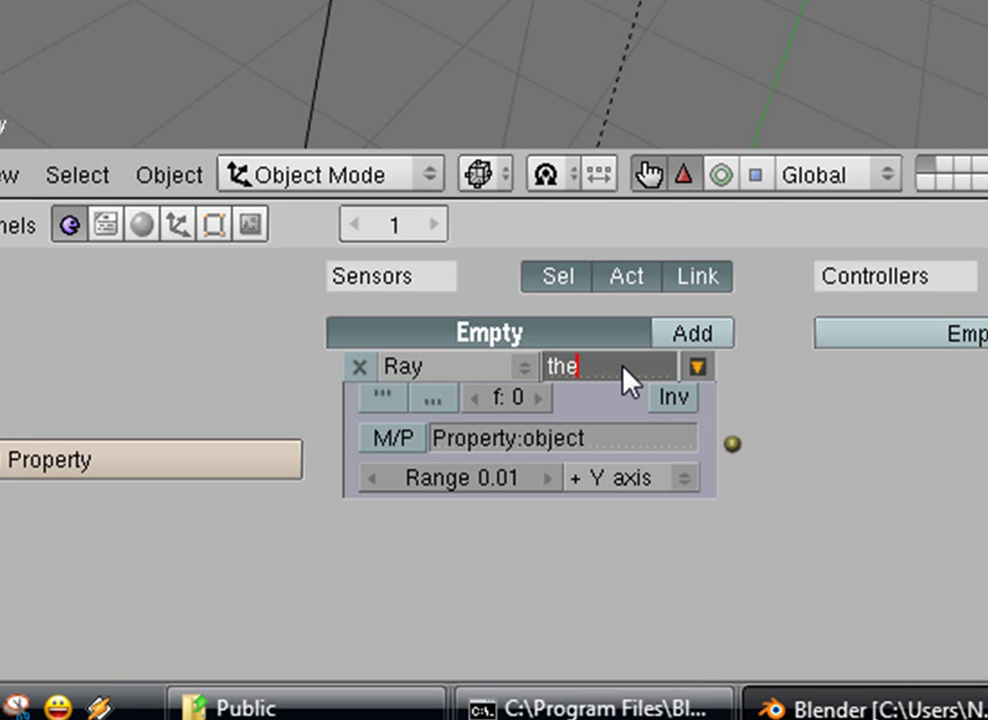
pyautogui.write('_ray')
pyautogui.press('Return')
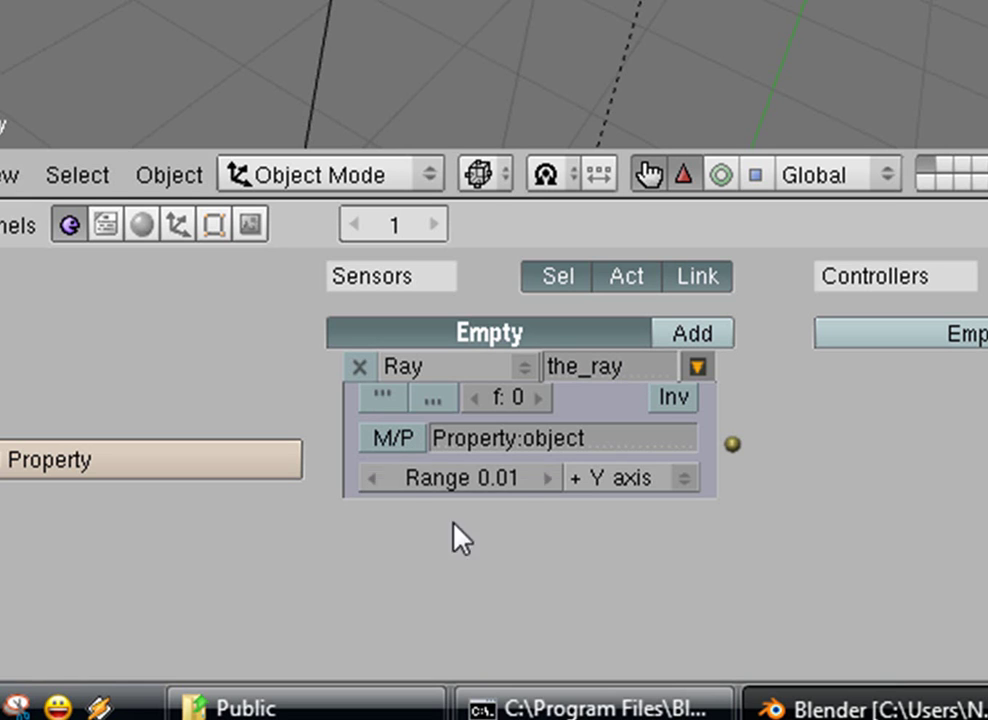
# Set the range of the Ray sensor to 150.
pyautogui.click(489, 474)
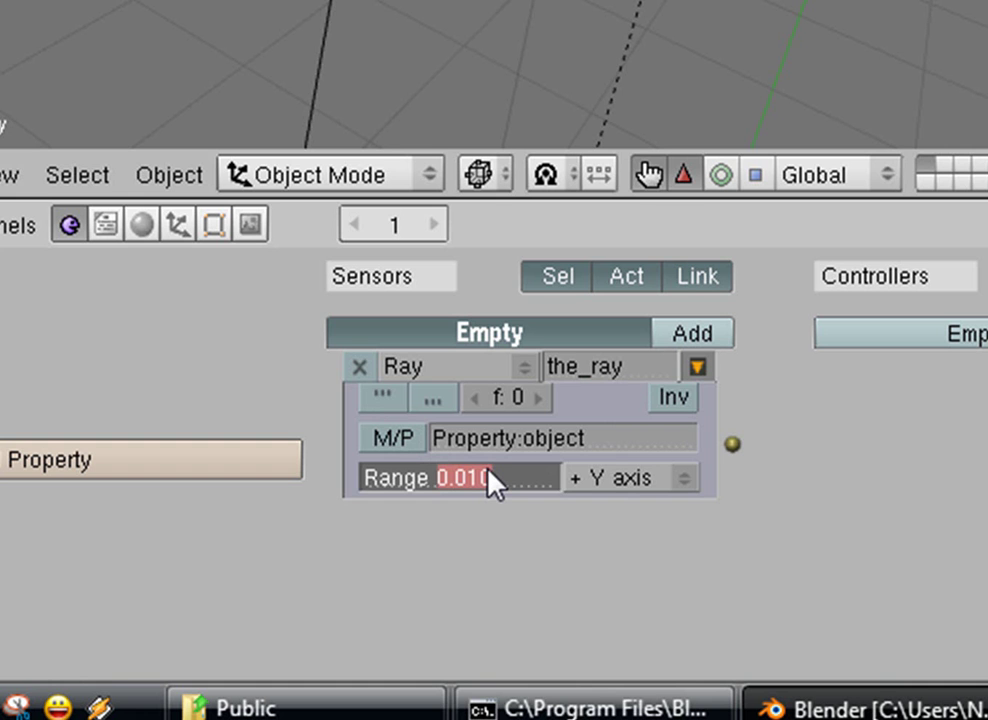
pyautogui.write('150')
pyautogui.press('Return')
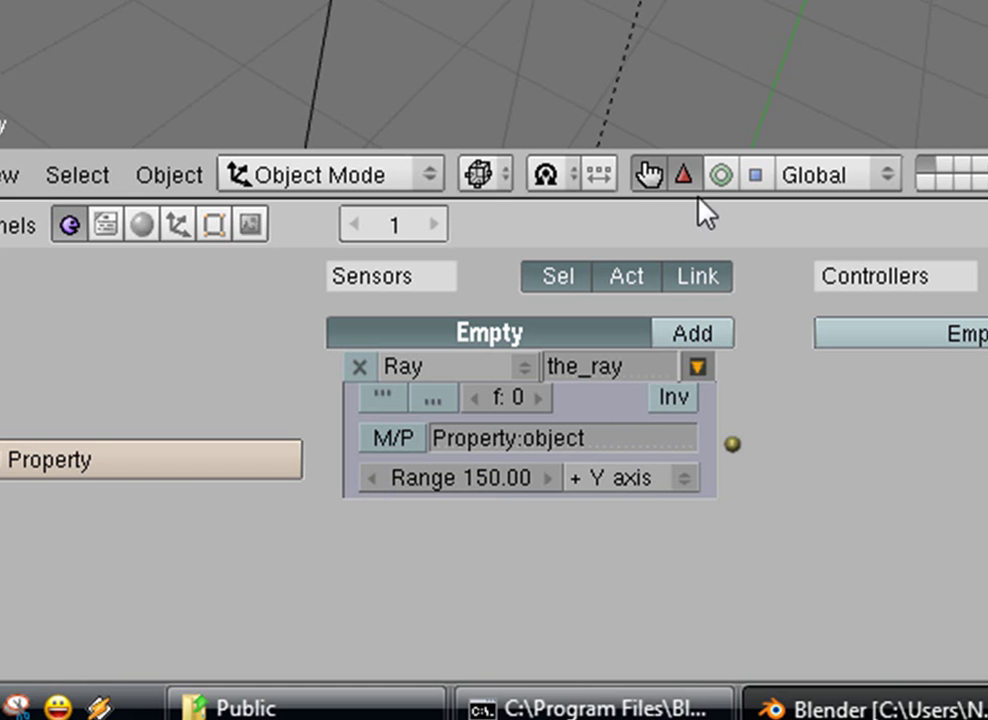
# Examine the orientation of the Empty's local axes relative to the gun and camera.
pyautogui.moveTo(370, 290)
pyautogui.mouseDown(button='middle')
pyautogui.moveTo(455, 290)
pyautogui.moveTo(379, 243)
pyautogui.moveTo(368, 419)
pyautogui.moveTo(432, 337)
pyautogui.moveTo(350, 316)
pyautogui.moveTo(366, 304)
pyautogui.mouseUp(button='middle')
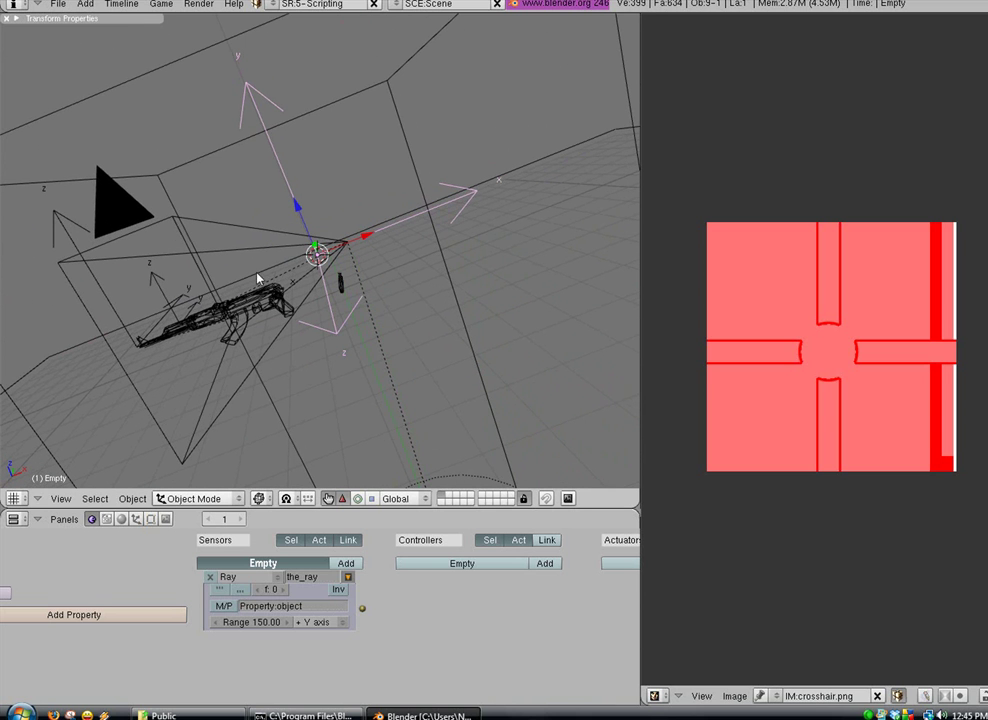
pyautogui.moveTo(285, 300); pyautogui.dragTo(456, 296, button='middle')
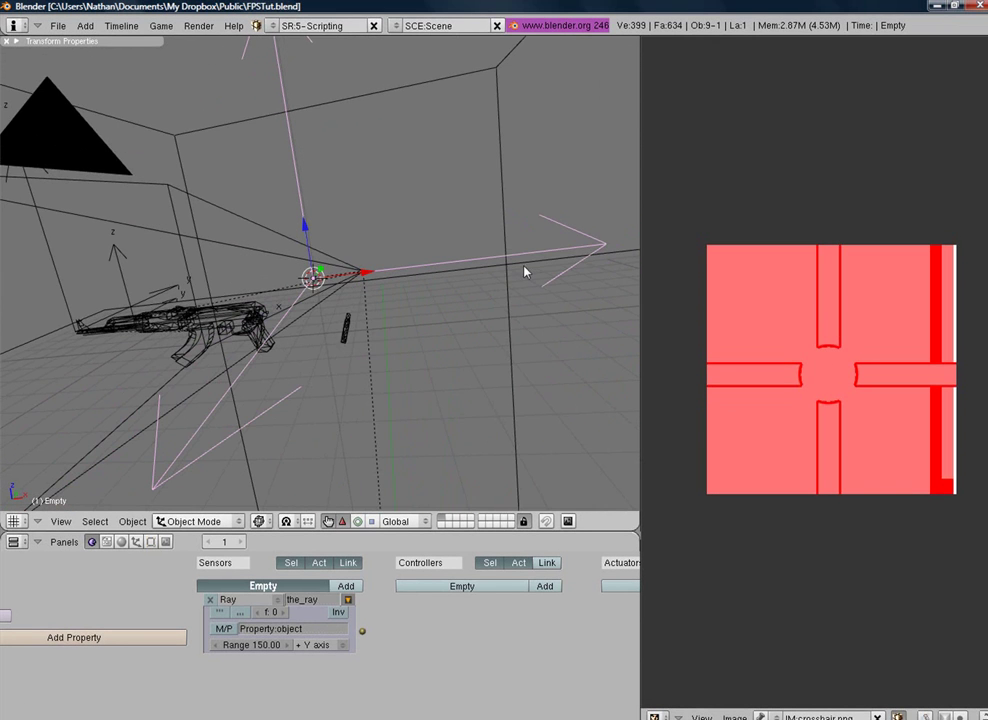
pyautogui.moveTo(606, 238); pyautogui.dragTo(573, 266, button='middle')
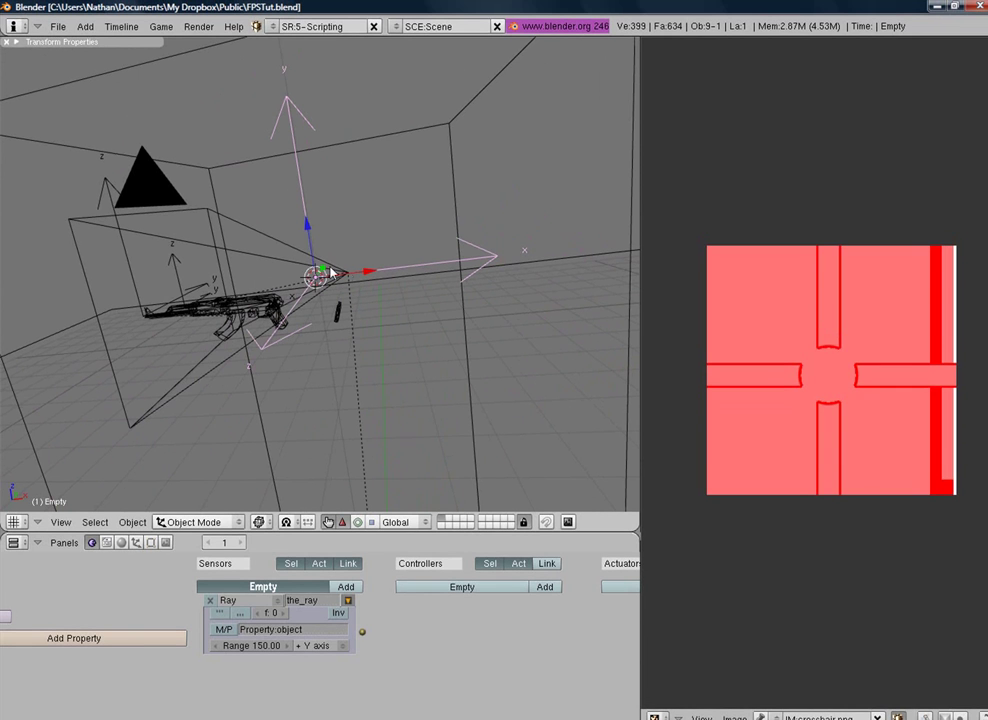
pyautogui.moveTo(153, 341); pyautogui.dragTo(400, 287, button='middle')
pyautogui.moveTo(296, 370); pyautogui.dragTo(304, 448, button='middle')
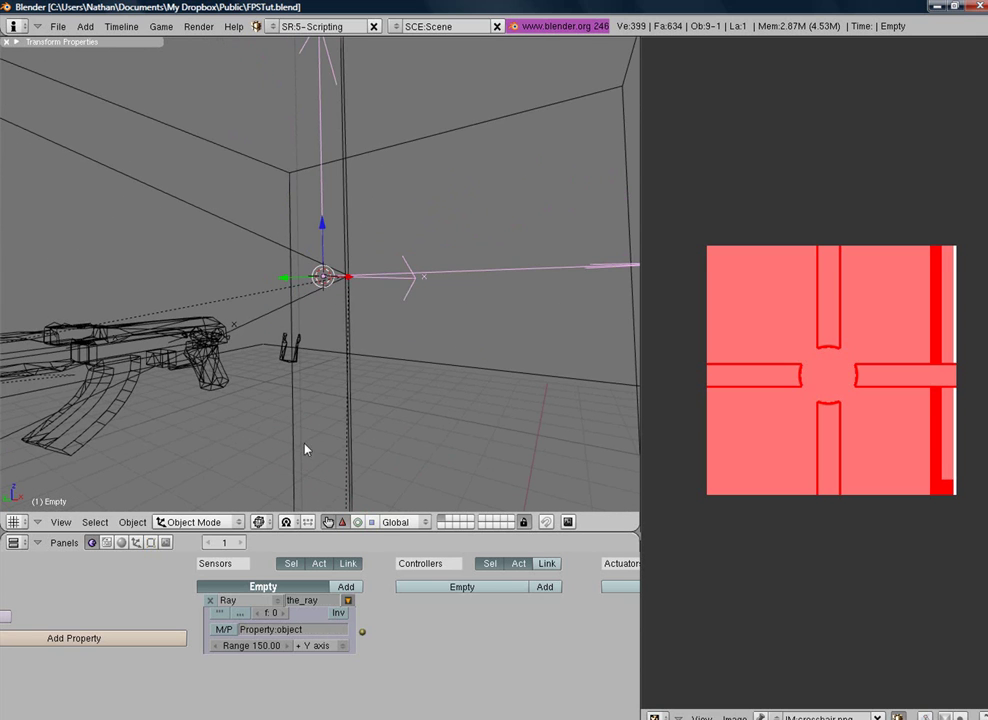
# Set the the_ray sensor's axis to - X axis and collapse the sensor.
pyautogui.click(318, 645)
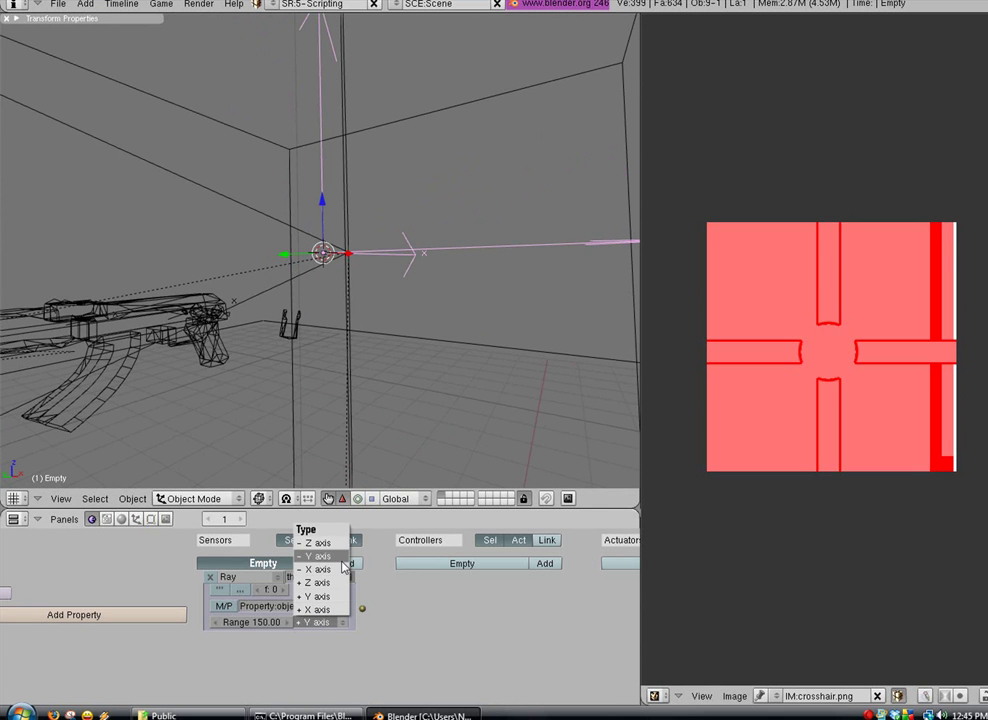
pyautogui.click(318, 609)
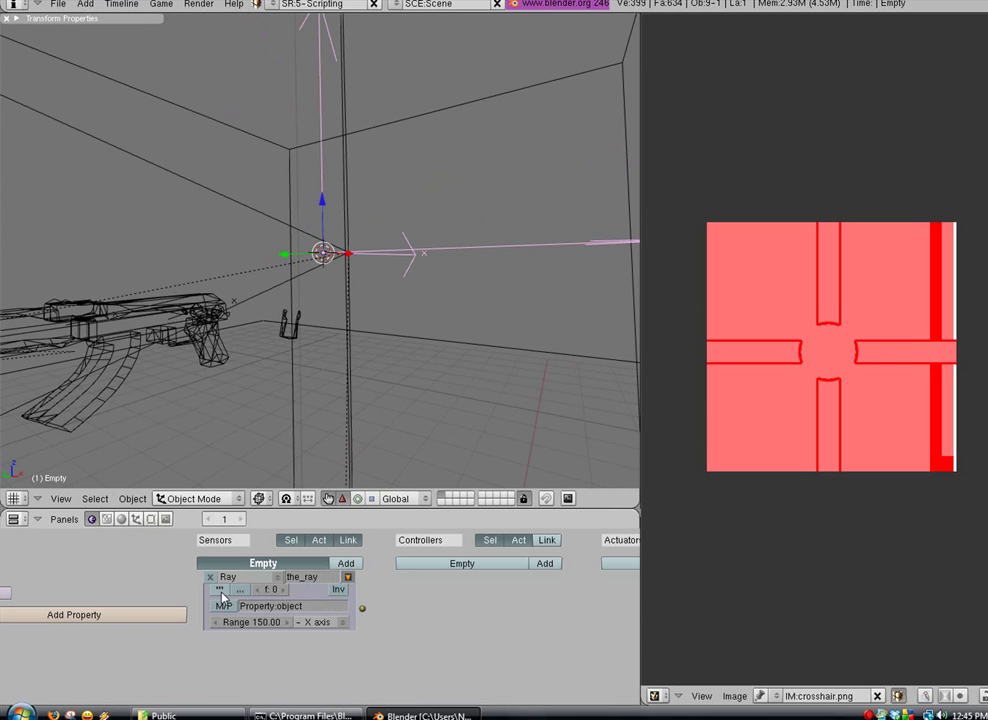
pyautogui.click(348, 577)
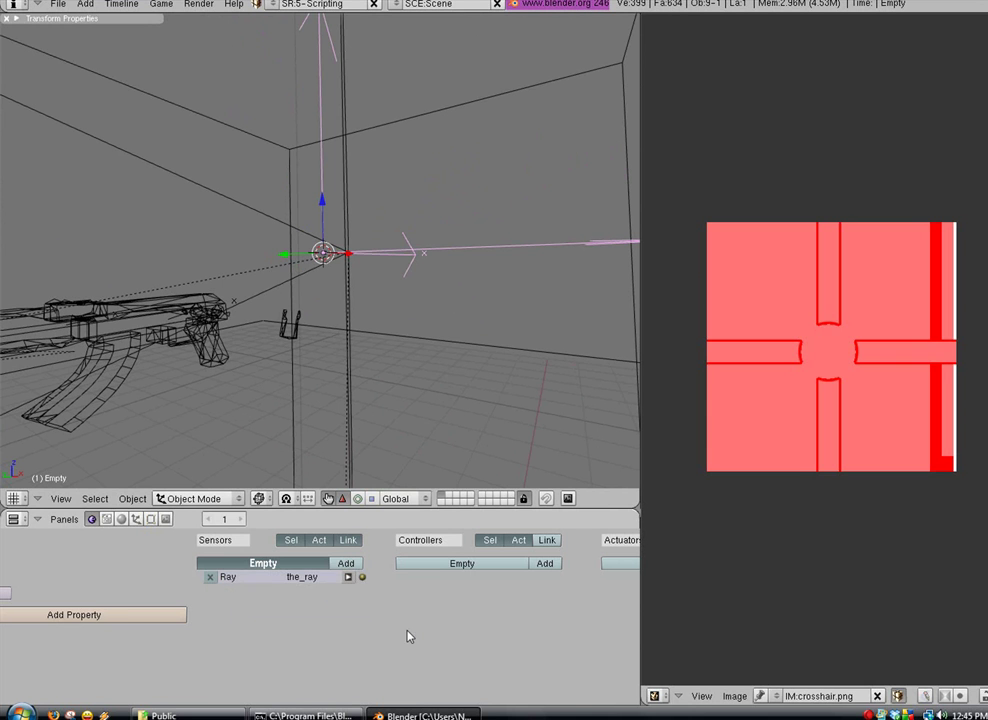
pyautogui.moveTo(409, 636); pyautogui.dragTo(313, 640, button='middle')
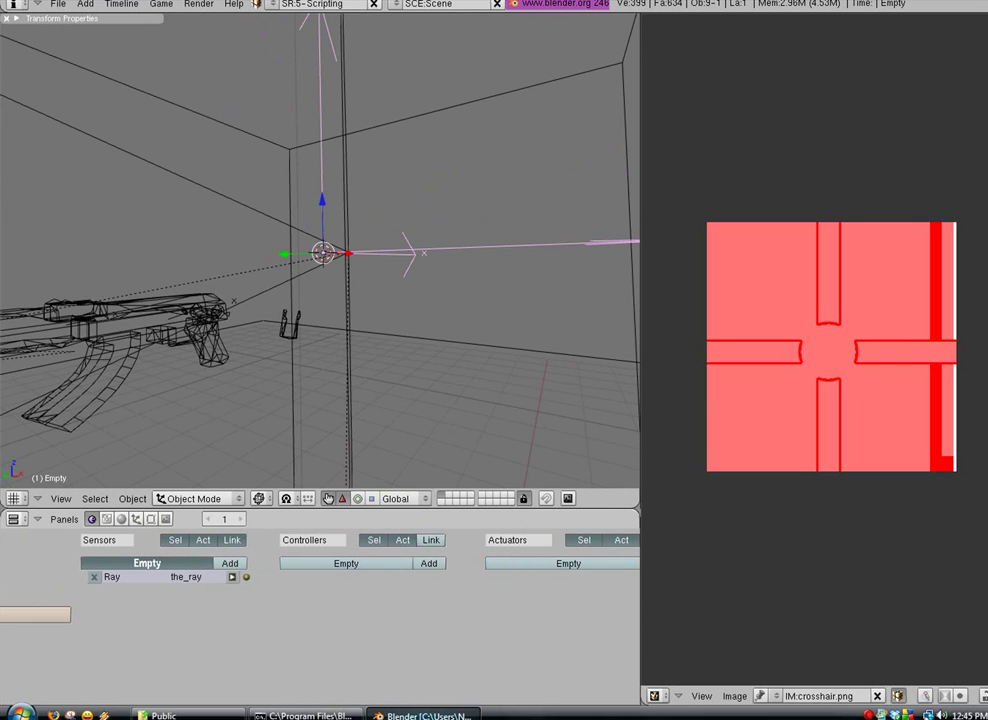
pyautogui.moveTo(465, 662); pyautogui.dragTo(453, 637, button='middle')
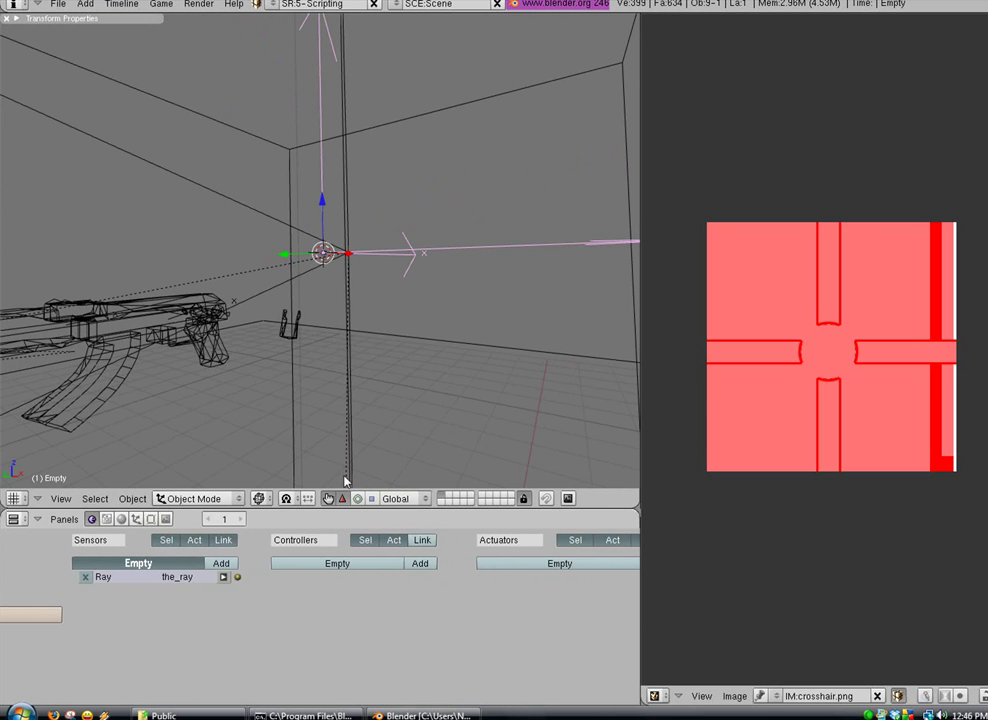
pyautogui.moveTo(346, 604); pyautogui.dragTo(384, 600, button='middle')
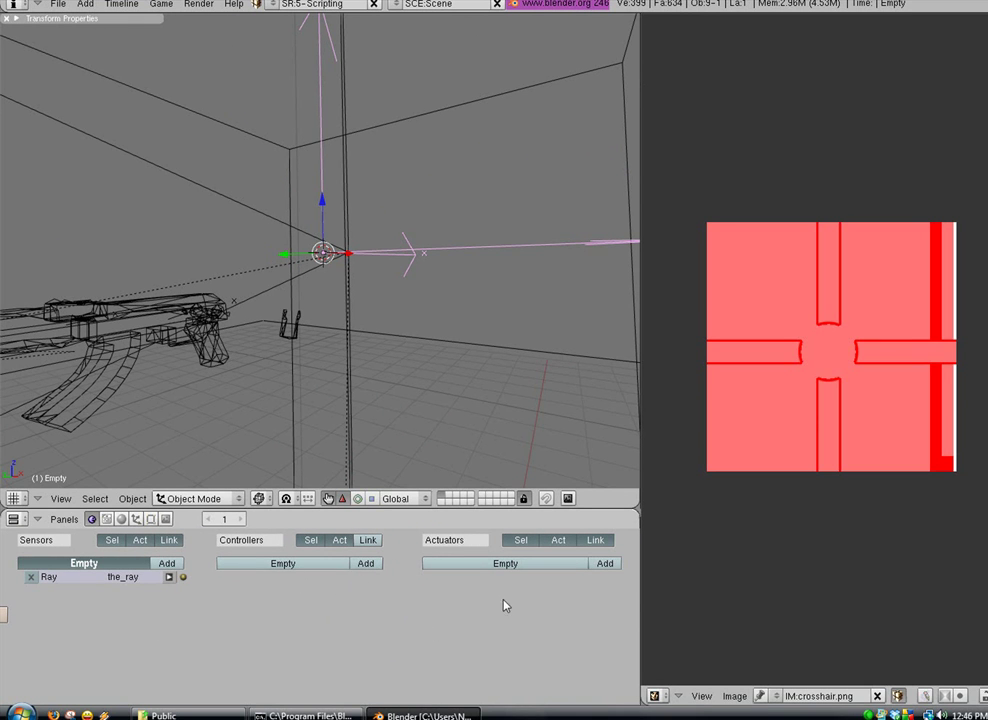
pyautogui.moveTo(406, 566); pyautogui.dragTo(227, 578, button='middle')
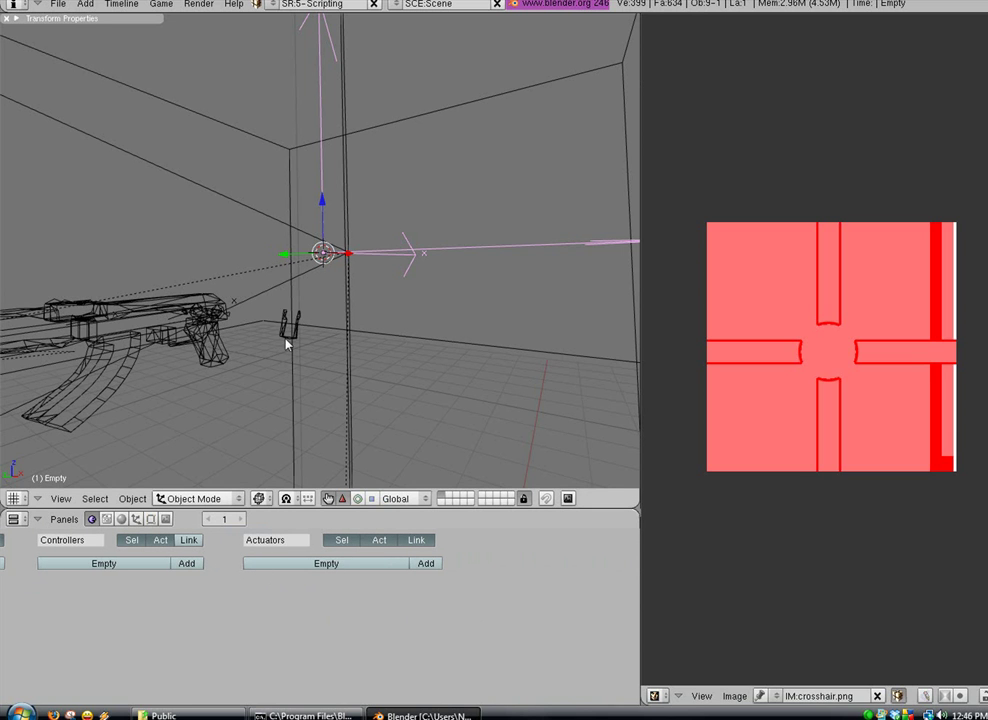
# Show layer 2 and select the bullet cube to inspect it up close.
pyautogui.press('2')
pyautogui.moveTo(309, 344); pyautogui.dragTo(434, 353, button='middle')
pyautogui.scroll(-6, 412, 397)
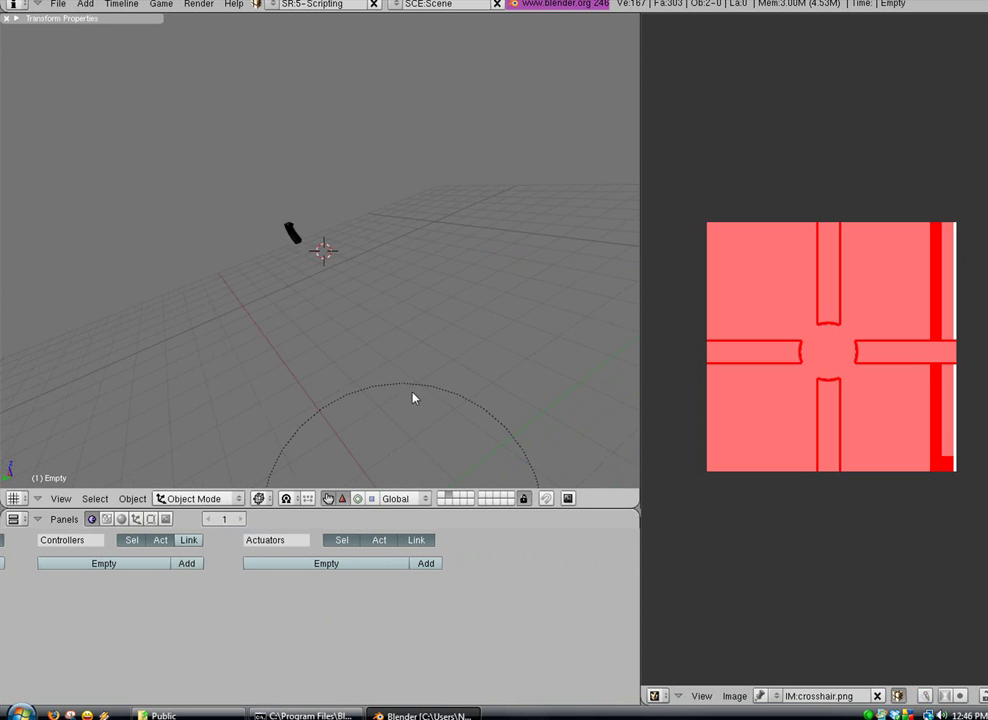
pyautogui.moveTo(380, 378); pyautogui.dragTo(191, 352, button='middle')
pyautogui.rightClick(338, 295)
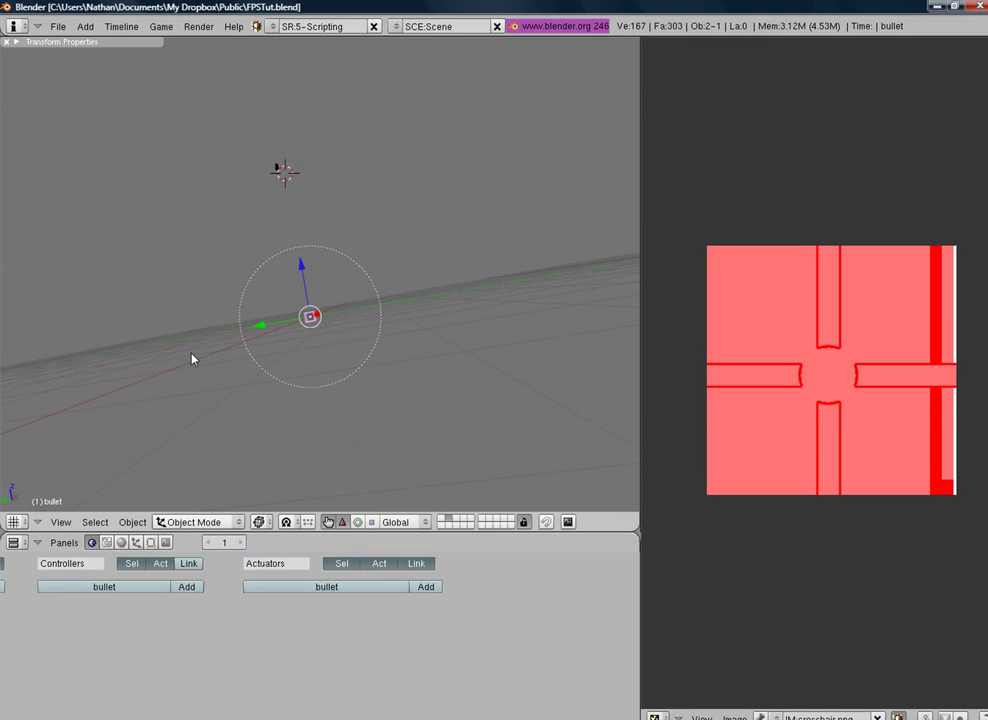
pyautogui.scroll(4, 274, 322)
pyautogui.keyDown('shift'); pyautogui.moveTo(300, 344); pyautogui.dragTo(362, 322, button='middle'); pyautogui.keyUp('shift')
pyautogui.scroll(6, 338, 251)
pyautogui.scroll(-1, 364, 234)
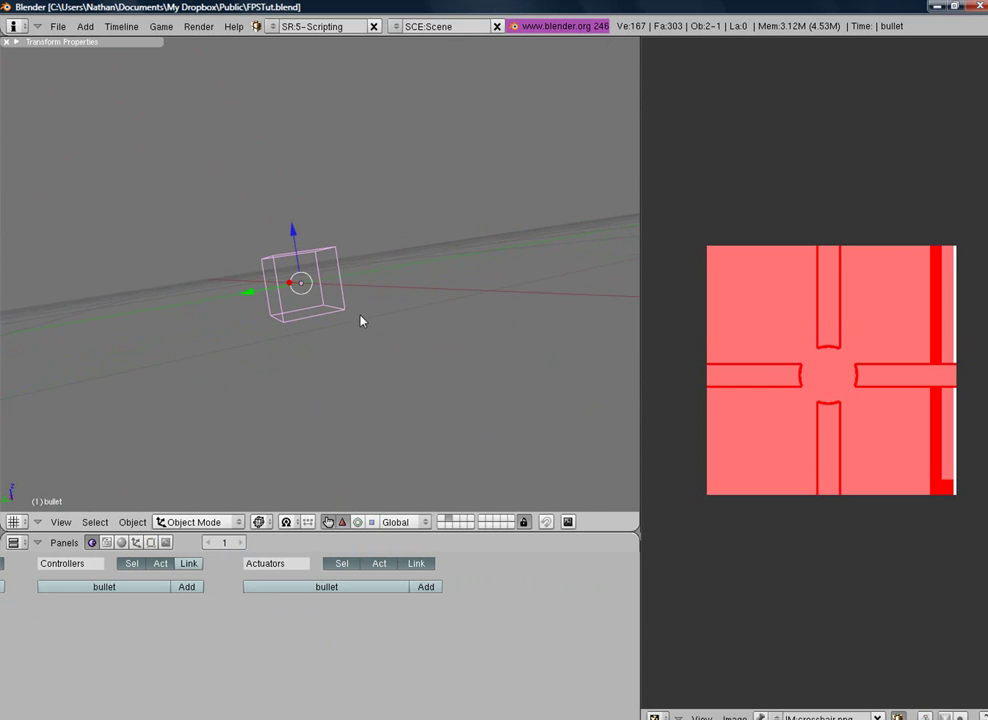
# Examine the bullet's Actor and Dynamic game settings and its radius bounds around the cube.
pyautogui.moveTo(82, 668); pyautogui.dragTo(551, 678, button='middle')
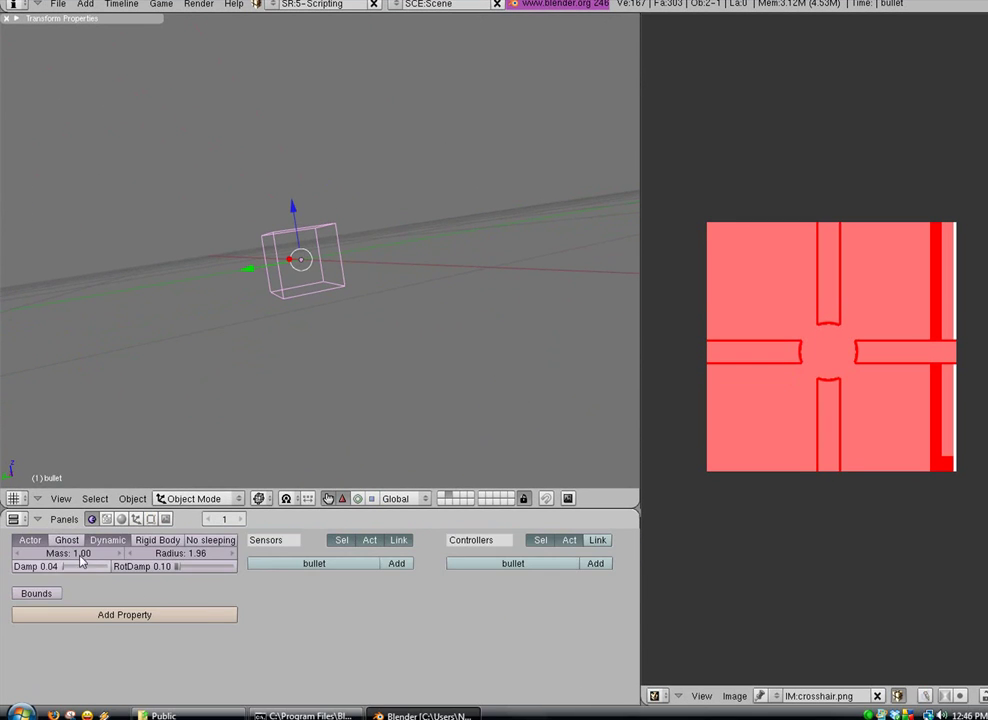
pyautogui.click(40, 542)
pyautogui.click(40, 543)
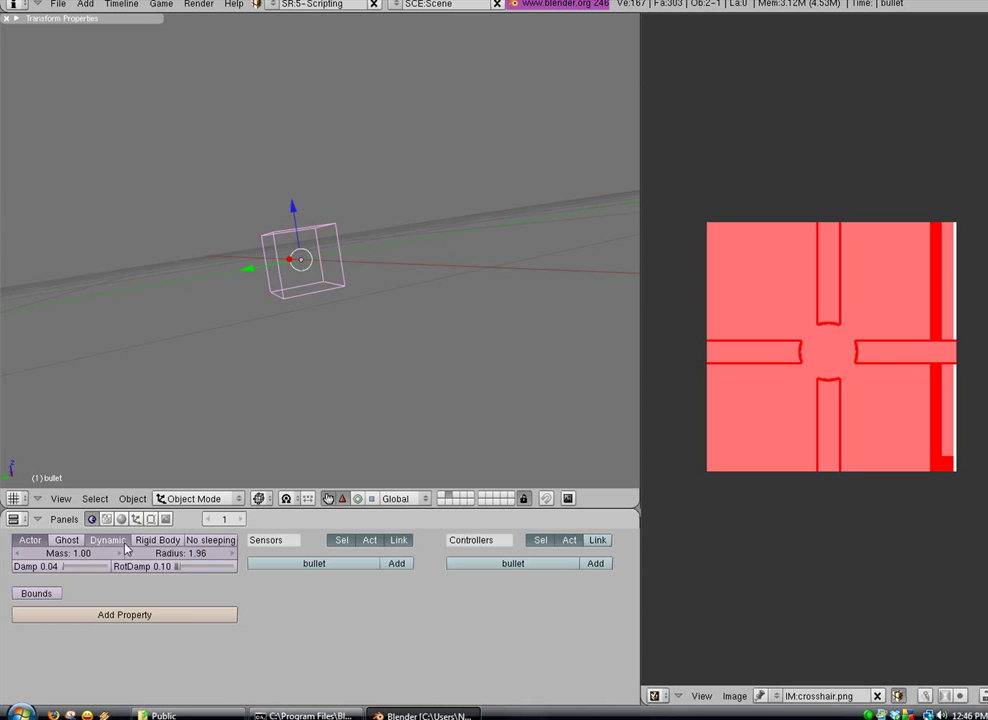
pyautogui.moveTo(287, 384); pyautogui.dragTo(313, 332, button='middle')
pyautogui.scroll(1, 313, 332)
pyautogui.moveTo(304, 254); pyautogui.dragTo(382, 292, button='middle')
pyautogui.scroll(4, 425, 293)
pyautogui.scroll(-5, 428, 300)
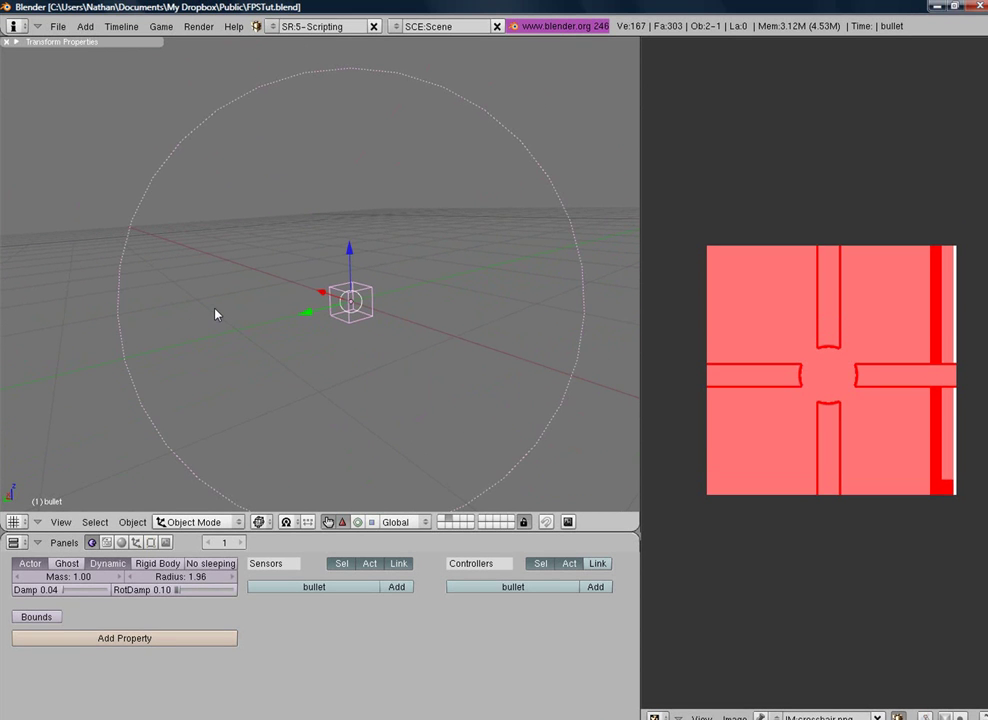
# Return to layer 1 and select the Empty in front of the camera.
pyautogui.press('1')
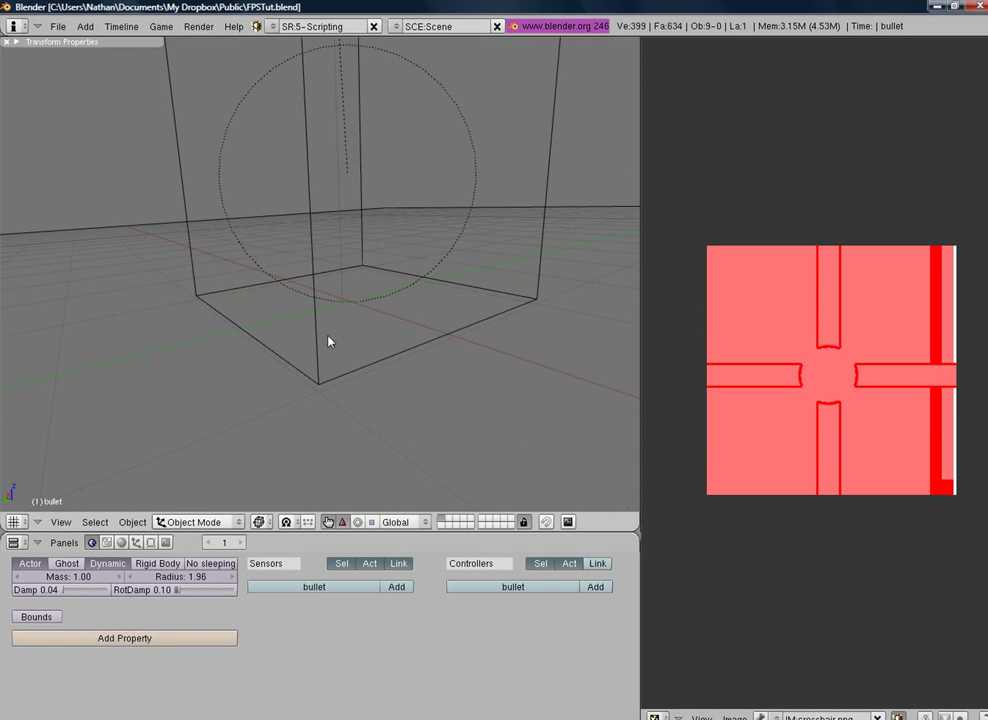
pyautogui.scroll(-3, 350, 359)
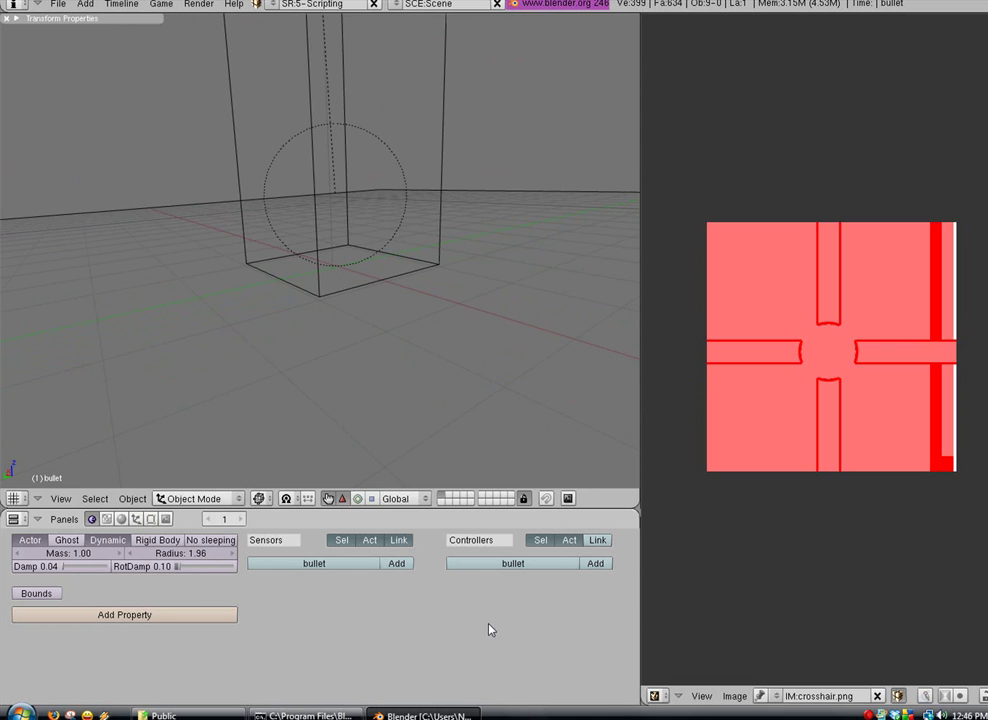
pyautogui.scroll(-6, 330, 290)
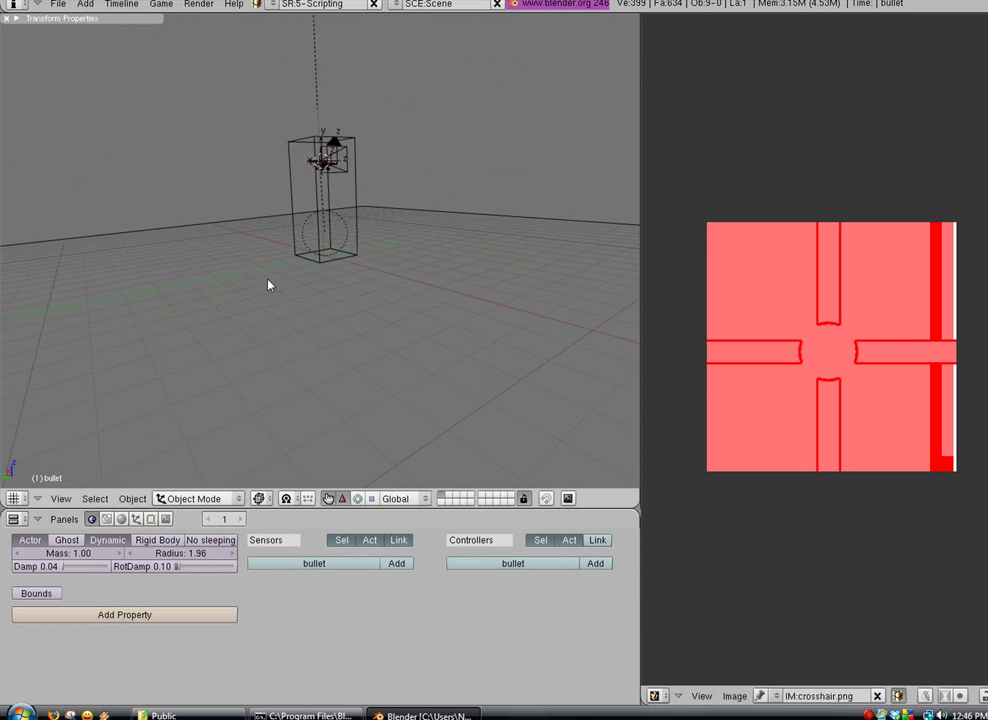
pyautogui.scroll(3, 262, 300)
pyautogui.moveTo(260, 317); pyautogui.dragTo(513, 314, button='middle')
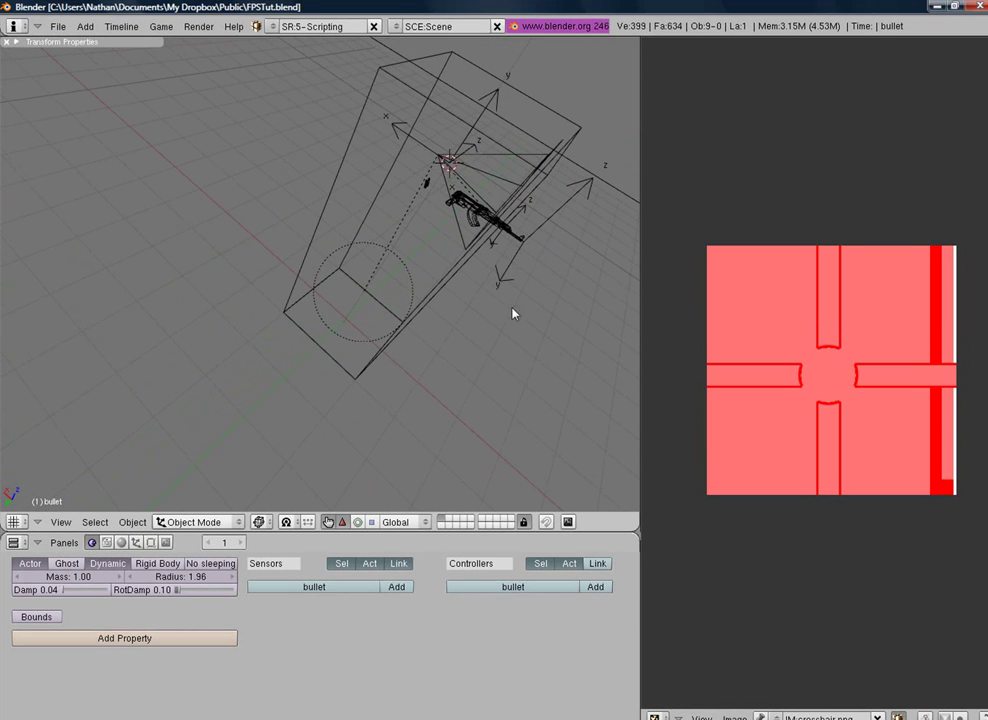
pyautogui.rightClick(468, 168)
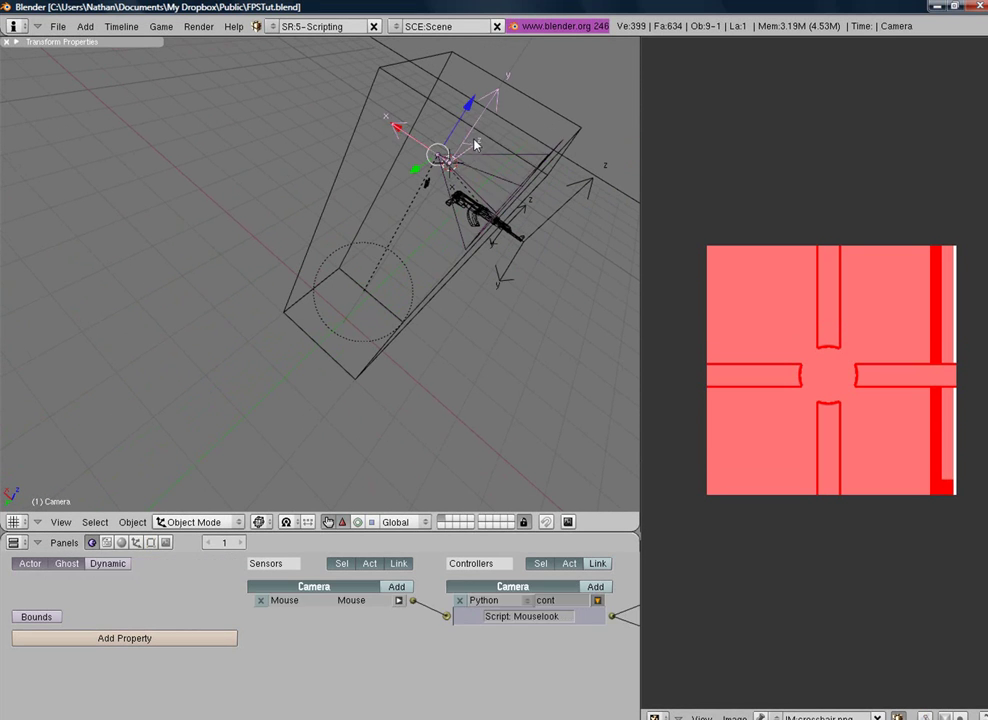
pyautogui.rightClick(474, 146)
# Add an Edit Object actuator to the Empty, using Add Object with "bullet" as the object.
pyautogui.moveTo(424, 618); pyautogui.dragTo(204, 659, button='middle')
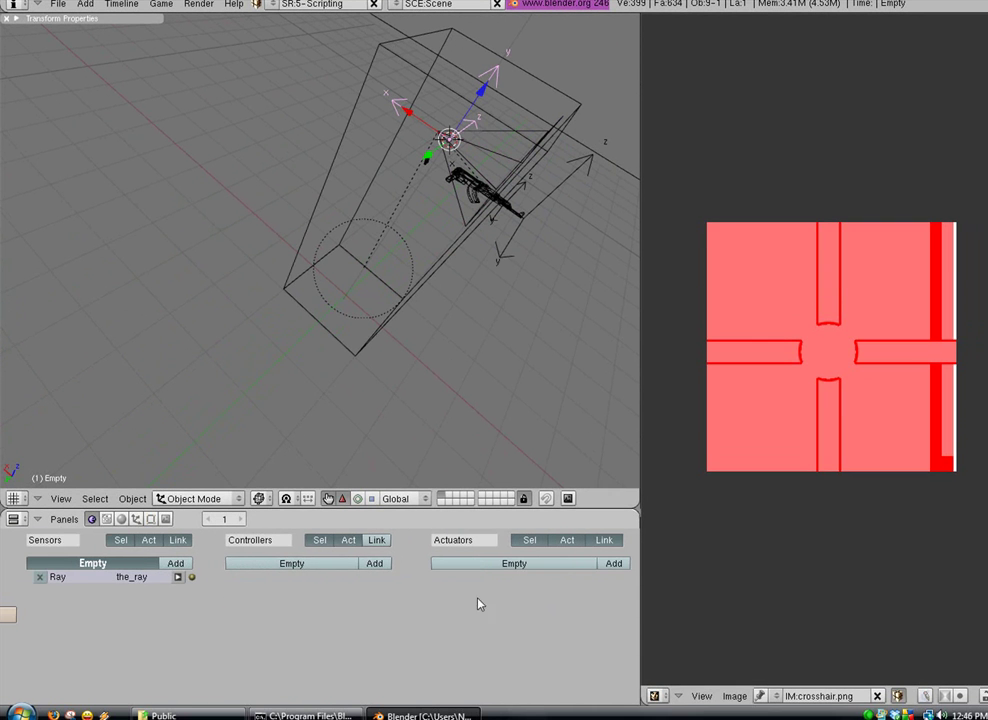
pyautogui.scroll(-3, 495, 575)
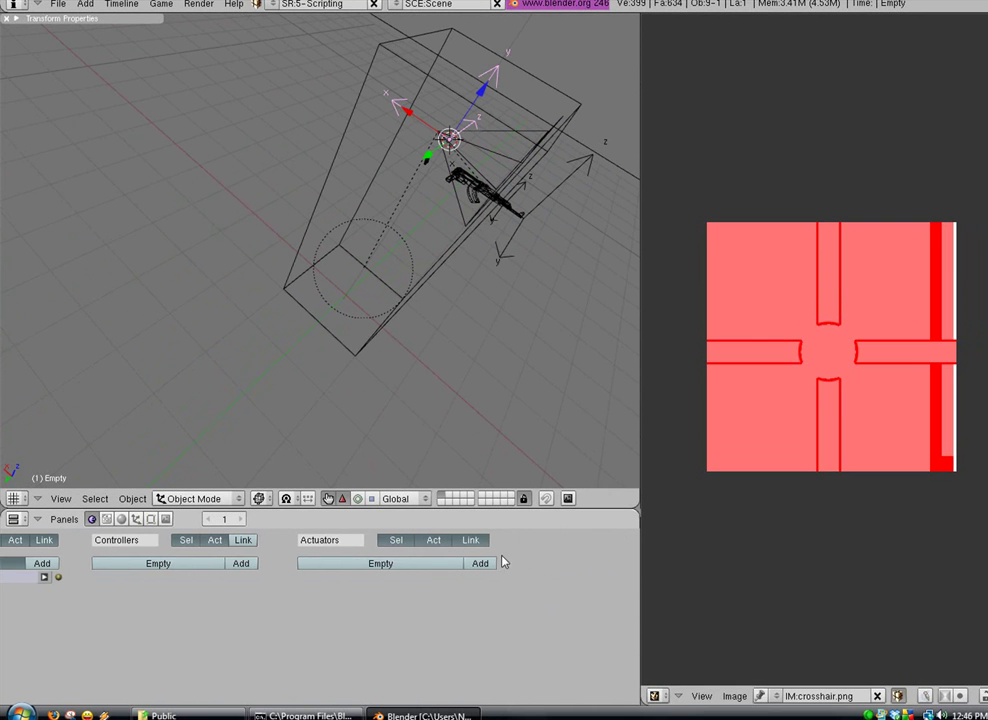
pyautogui.click(480, 563)
pyautogui.click(365, 578)
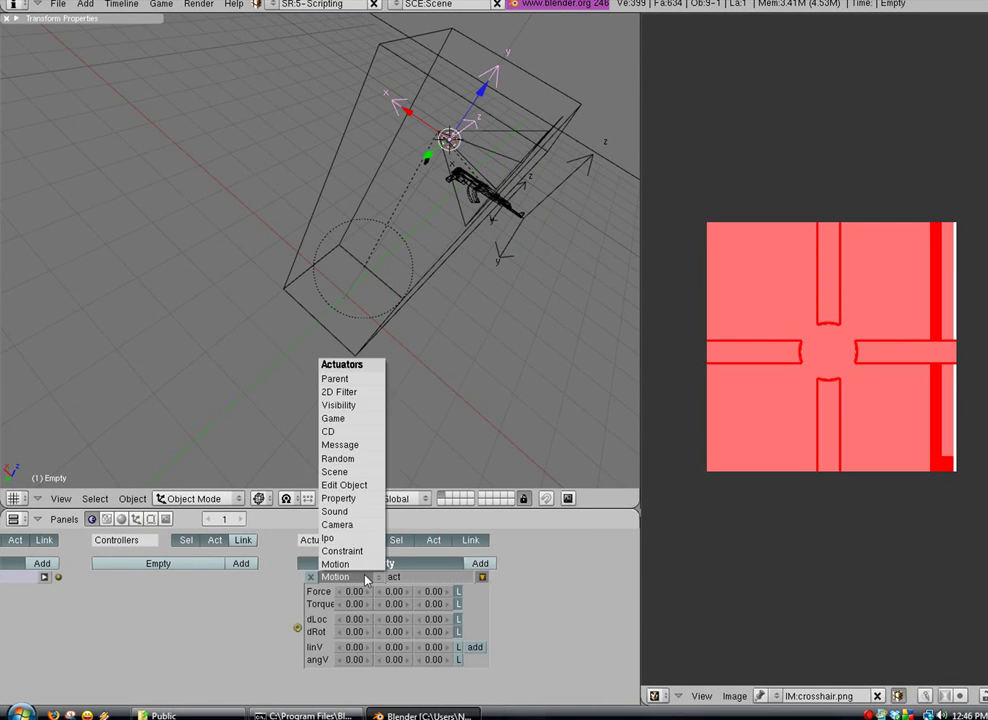
pyautogui.click(372, 485)
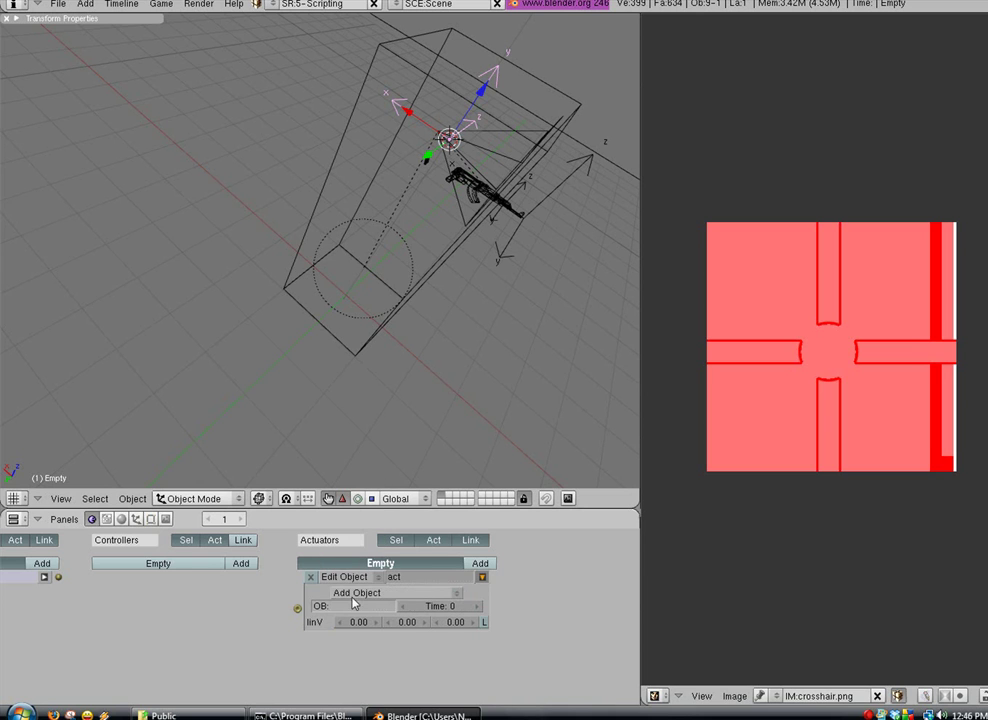
pyautogui.click(348, 607)
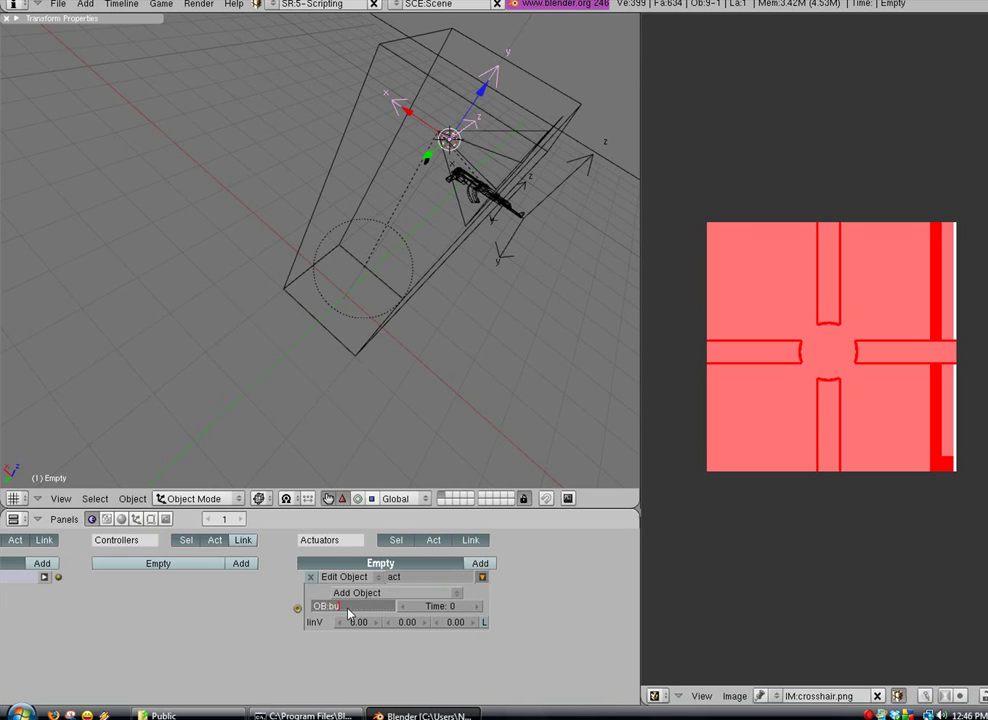
pyautogui.write('bullet')
pyautogui.press('Return')
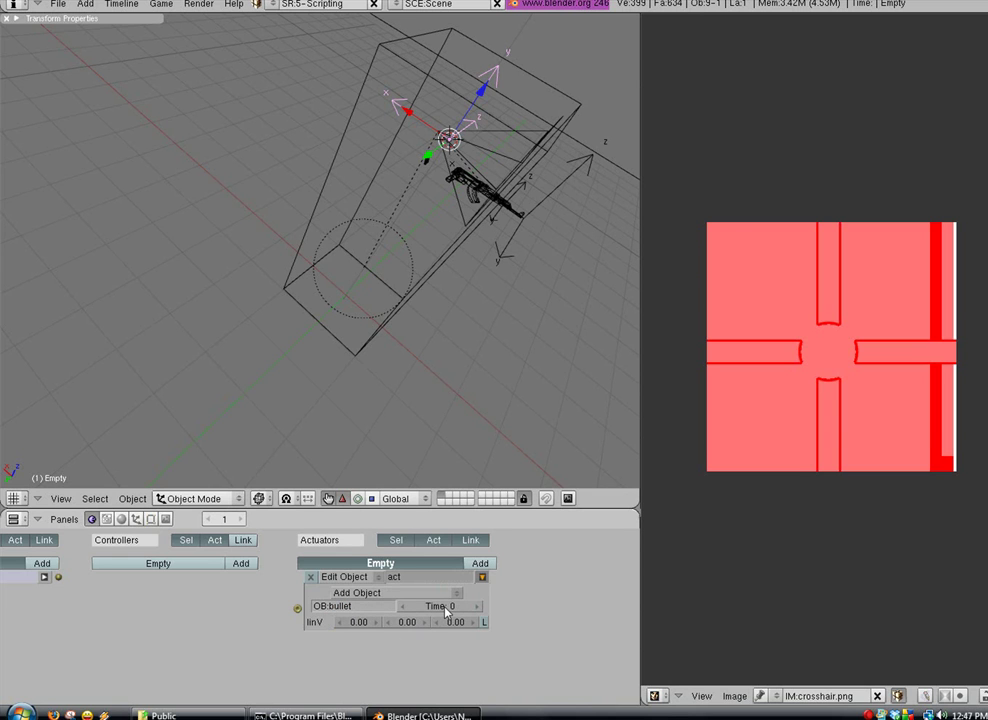
# Set the Edit Object actuator's time to 2, name it "add_bullet" and collapse it.
pyautogui.click(478, 607)
pyautogui.click(478, 607)
pyautogui.click(406, 606)
pyautogui.click(403, 608)
pyautogui.click(414, 580)
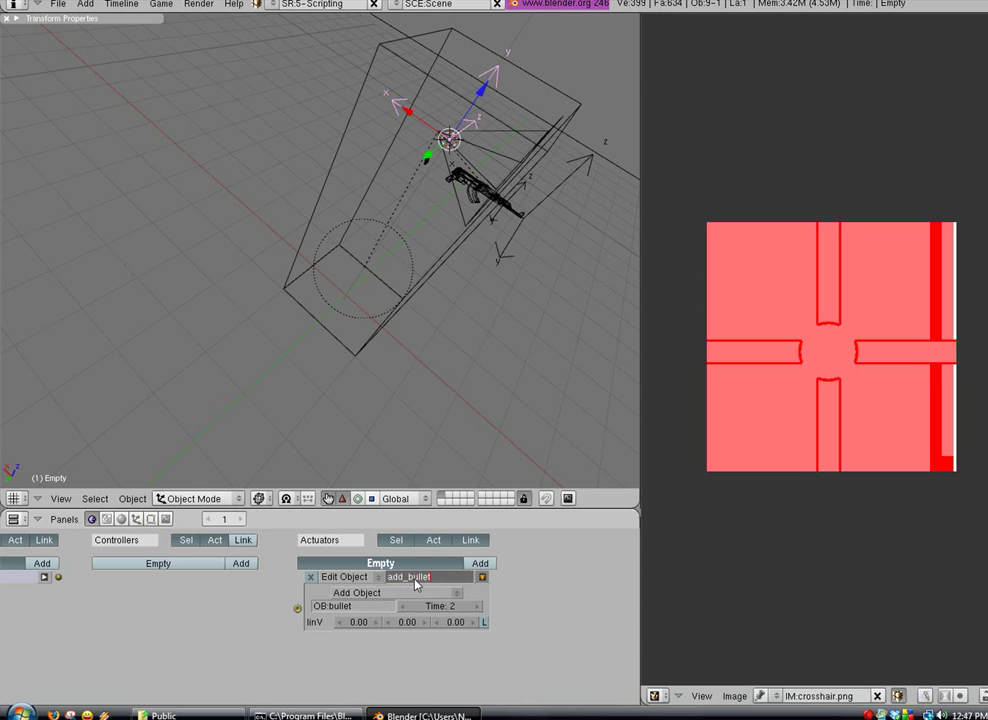
pyautogui.press('Return')
pyautogui.moveTo(334, 629); pyautogui.dragTo(397, 556, button='middle')
pyautogui.click(601, 576)
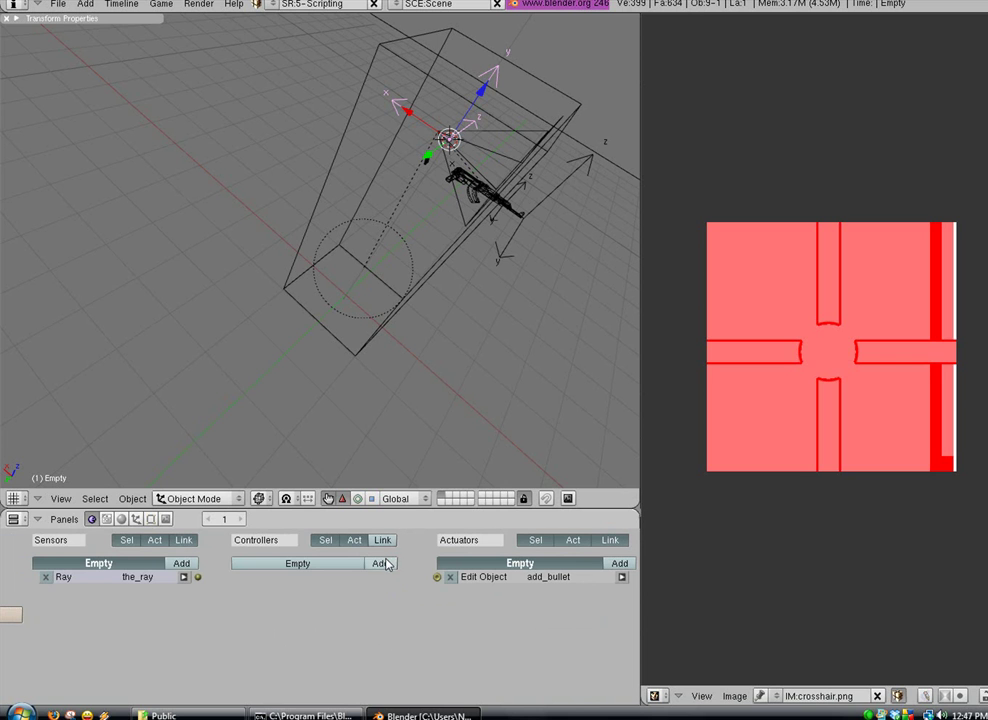
# Add a Python controller to the Empty and link it to the the_ray sensor and the add_bullet actuator.
pyautogui.click(386, 565)
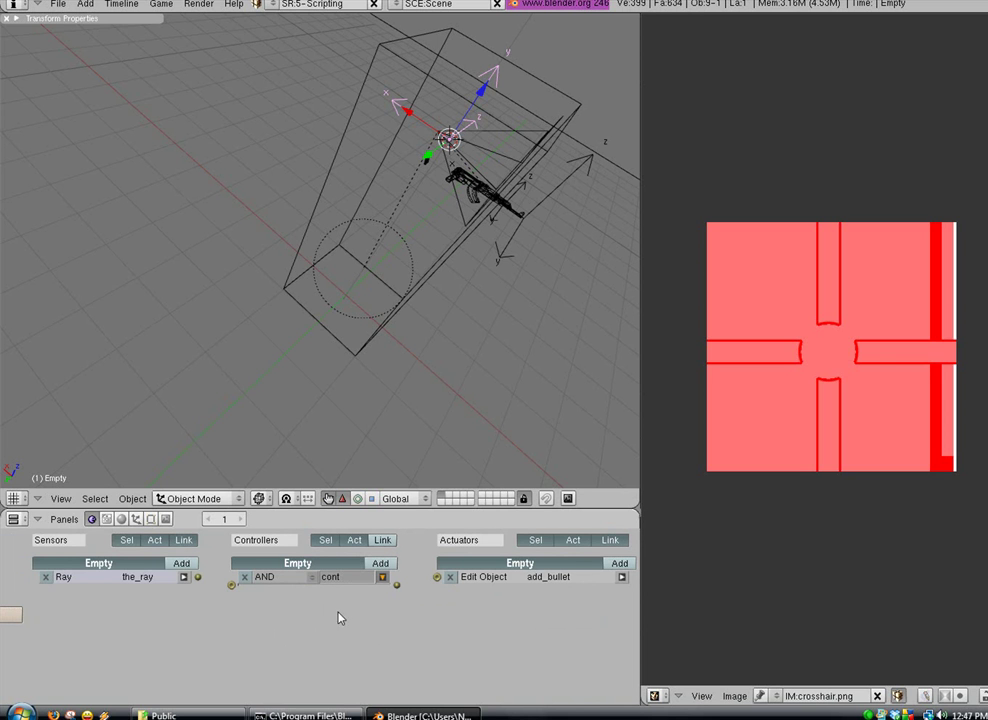
pyautogui.moveTo(463, 370); pyautogui.dragTo(331, 558, button='middle')
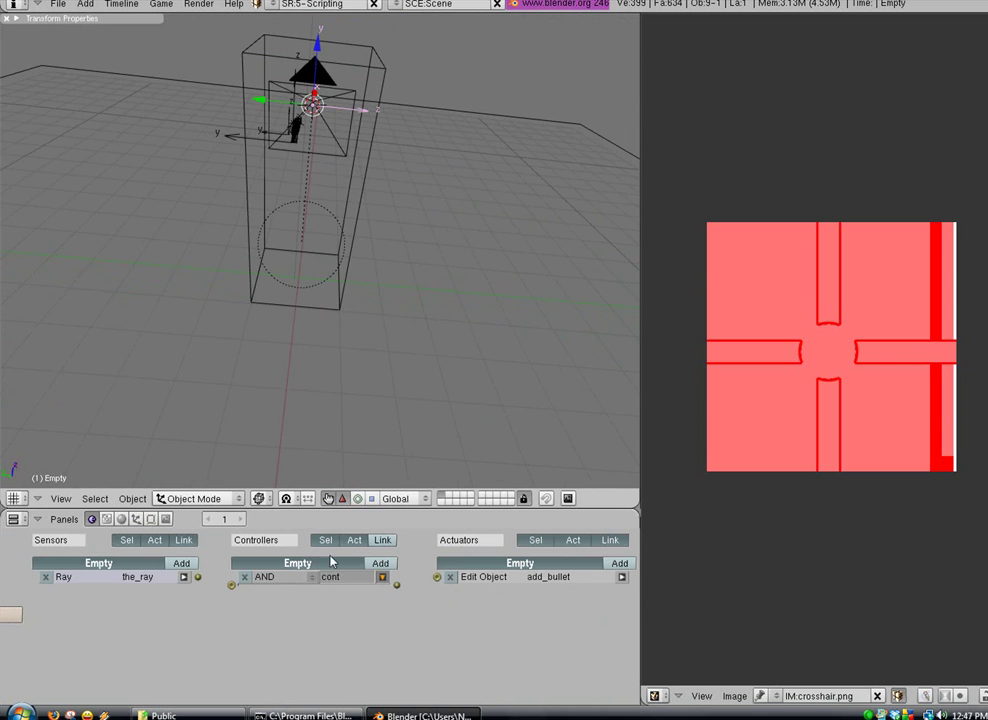
pyautogui.click(297, 590)
pyautogui.click(285, 523)
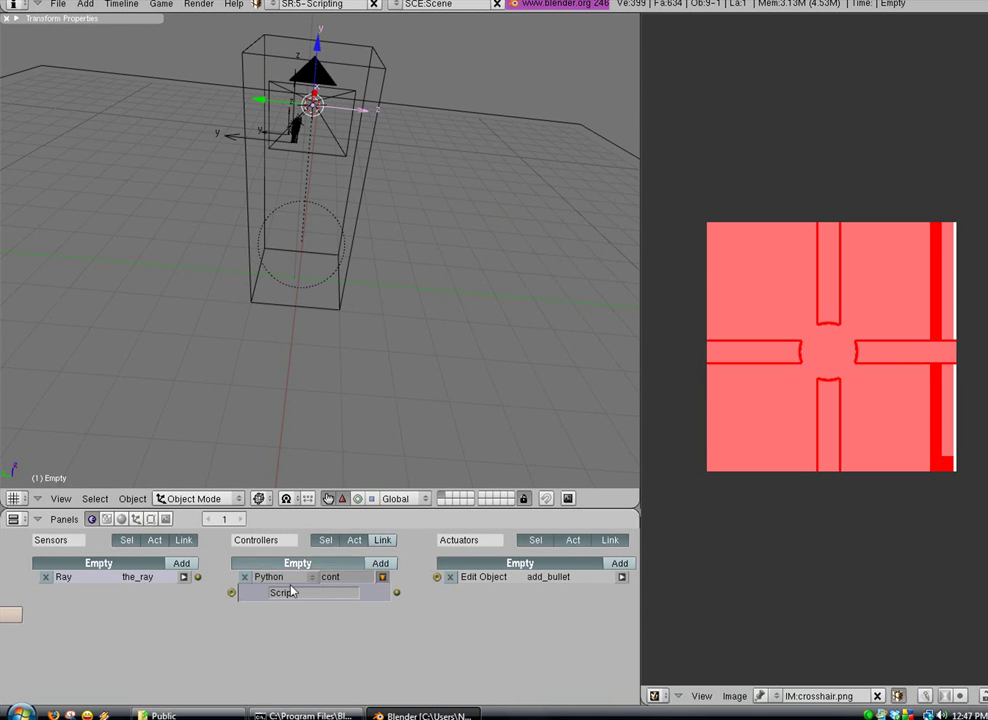
pyautogui.moveTo(198, 578); pyautogui.dragTo(231, 592)
pyautogui.moveTo(436, 577); pyautogui.dragTo(397, 592)
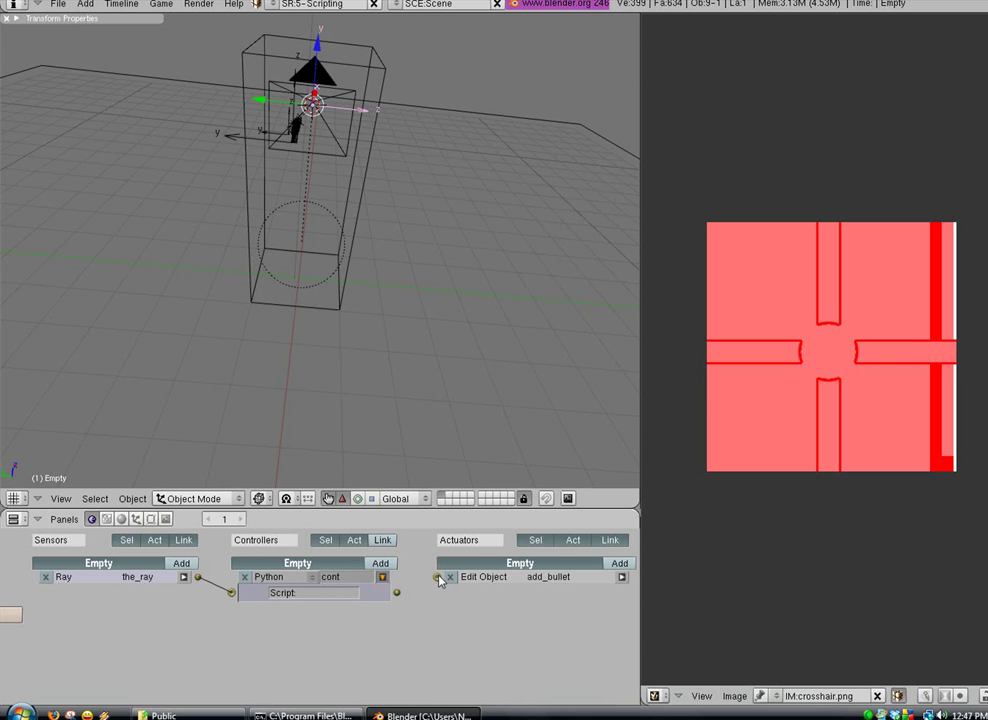
pyautogui.moveTo(297, 405); pyautogui.dragTo(305, 370, button='middle')
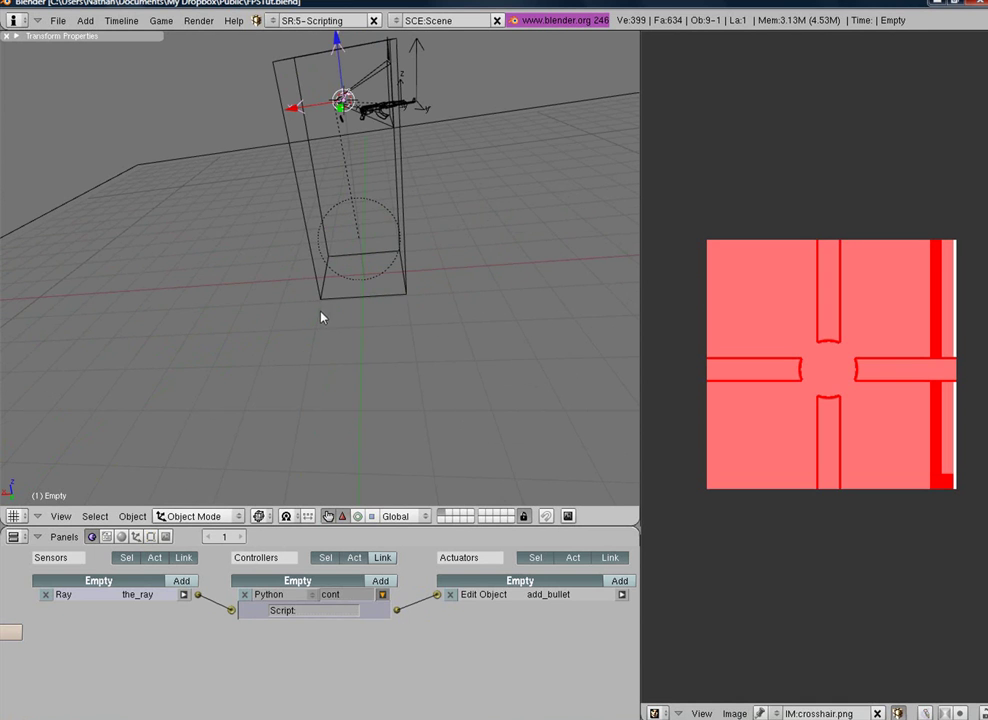
pyautogui.moveTo(334, 299); pyautogui.dragTo(433, 341, button='middle')
pyautogui.scroll(5, 403, 329)
pyautogui.scroll(3, 335, 317)
pyautogui.scroll(-4, 333, 318)
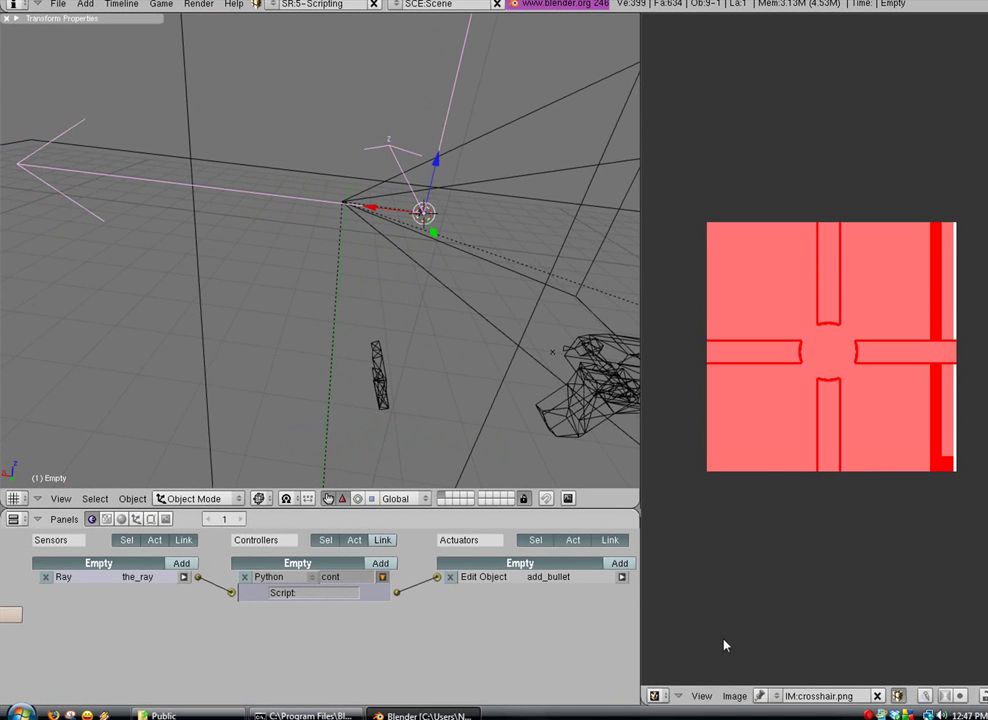
# Switch the crosshair image area to the Text Editor and create a new empty text block.
pyautogui.click(675, 699)
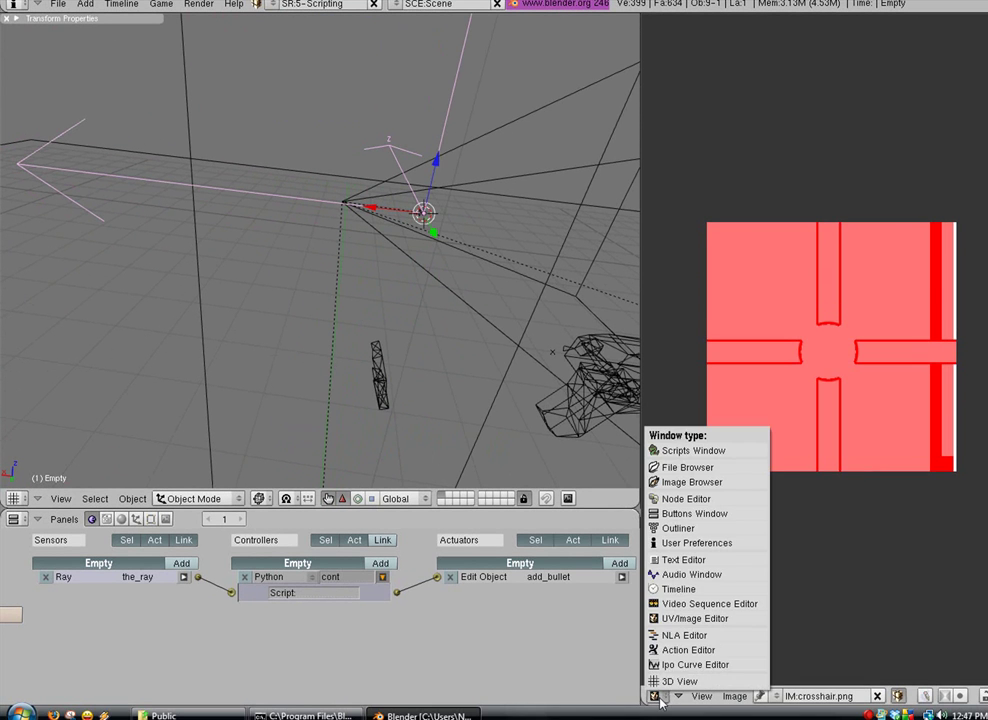
pyautogui.click(705, 561)
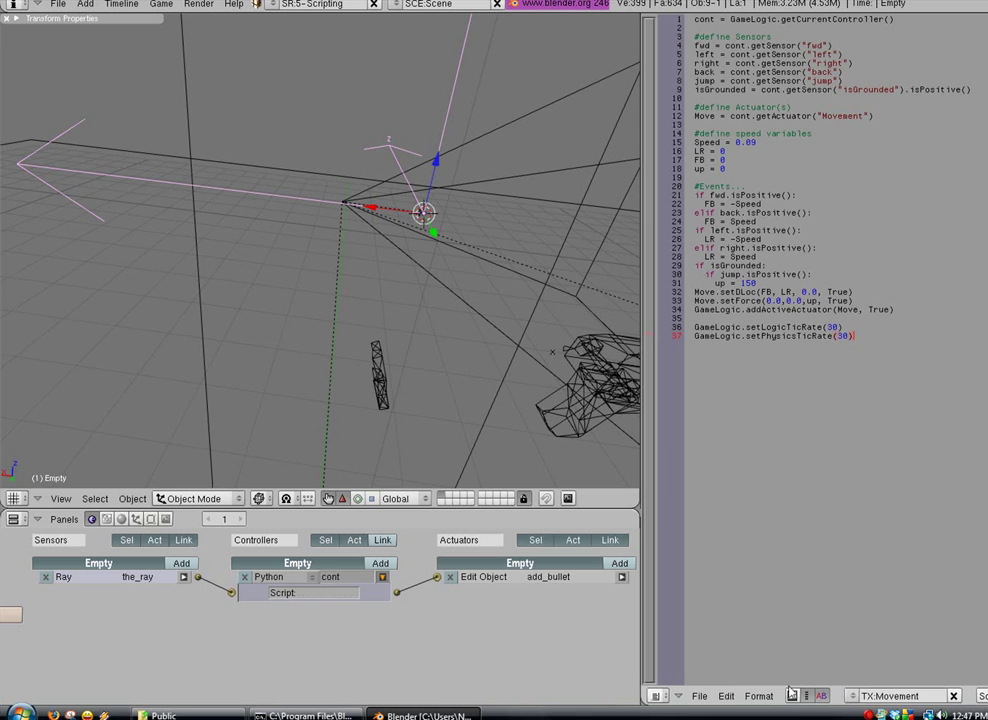
pyautogui.click(851, 696)
pyautogui.click(865, 666)
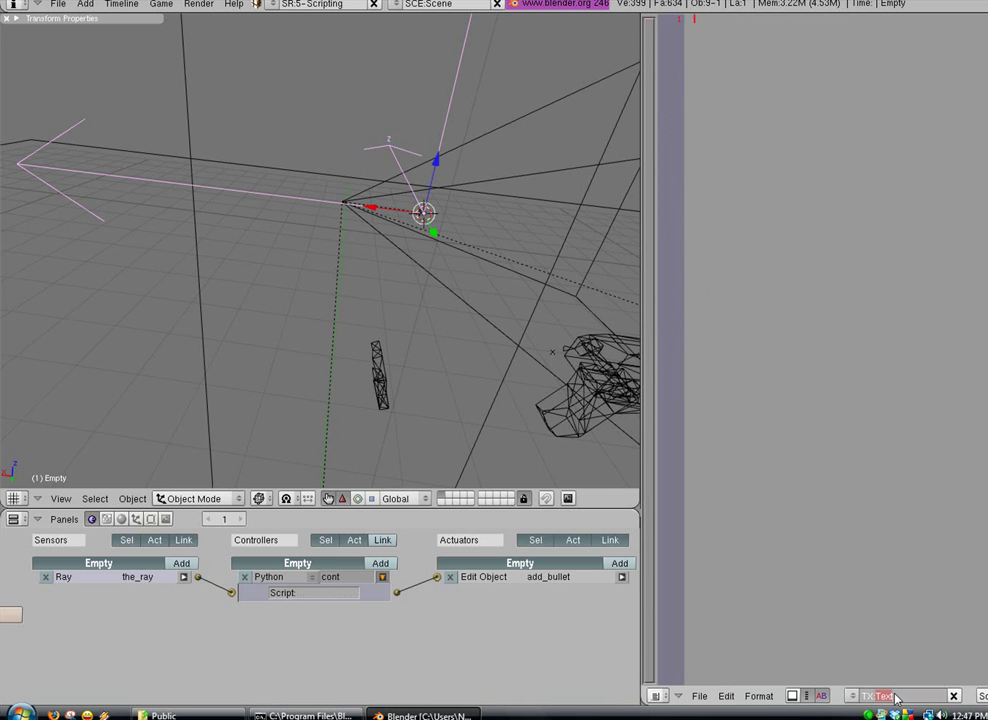